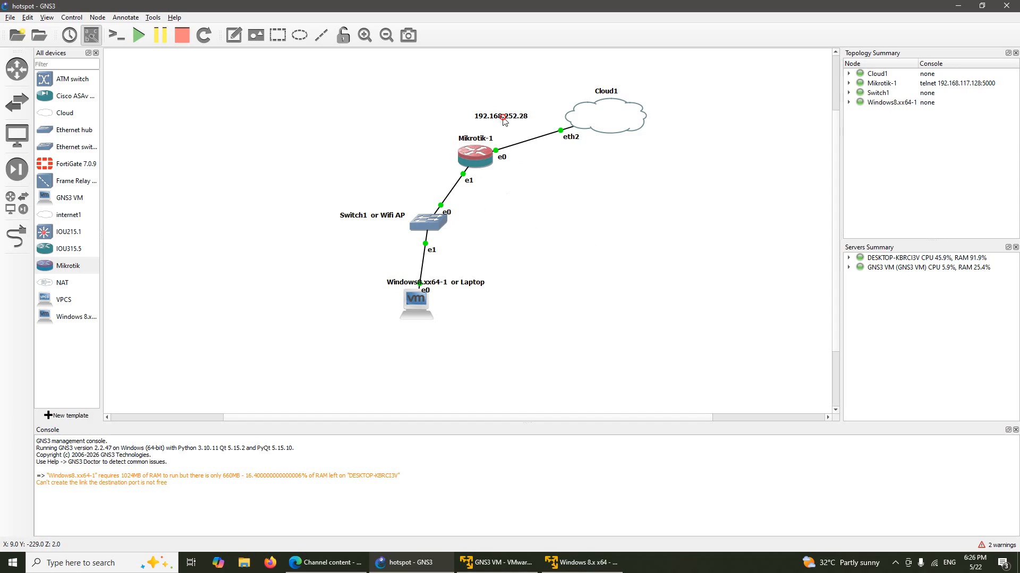
Step: Move the 192.168.252.28 label beside the link between Mikrotik-1 and Cloud1
drag(502, 118, 514, 129)
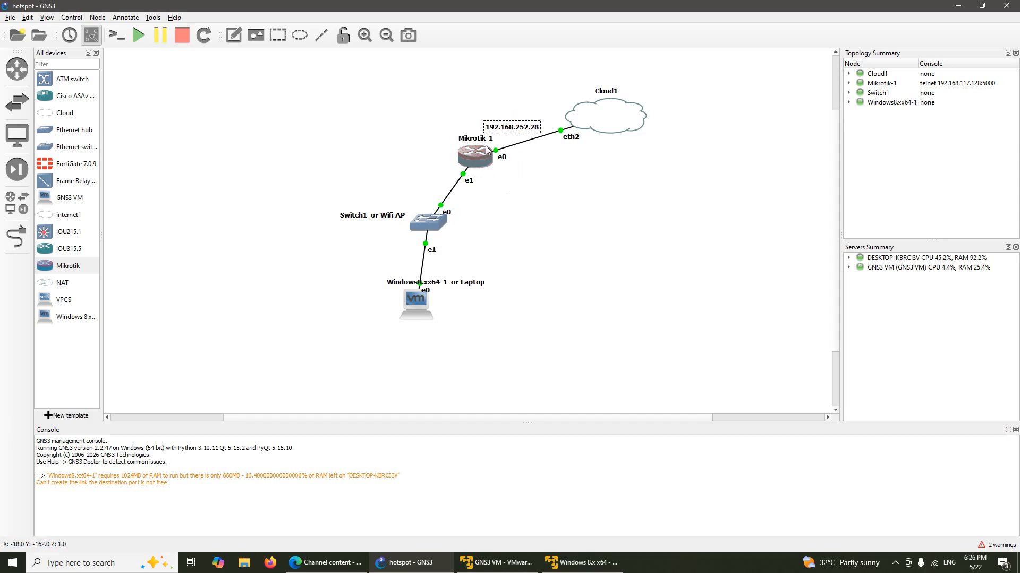
drag(514, 131, 522, 131)
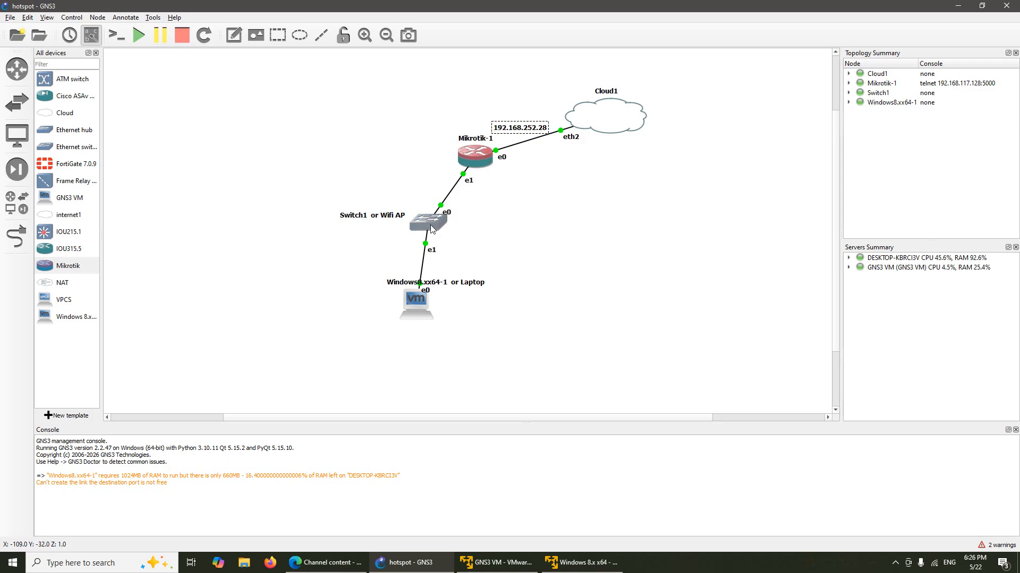
mouse_move(430, 235)
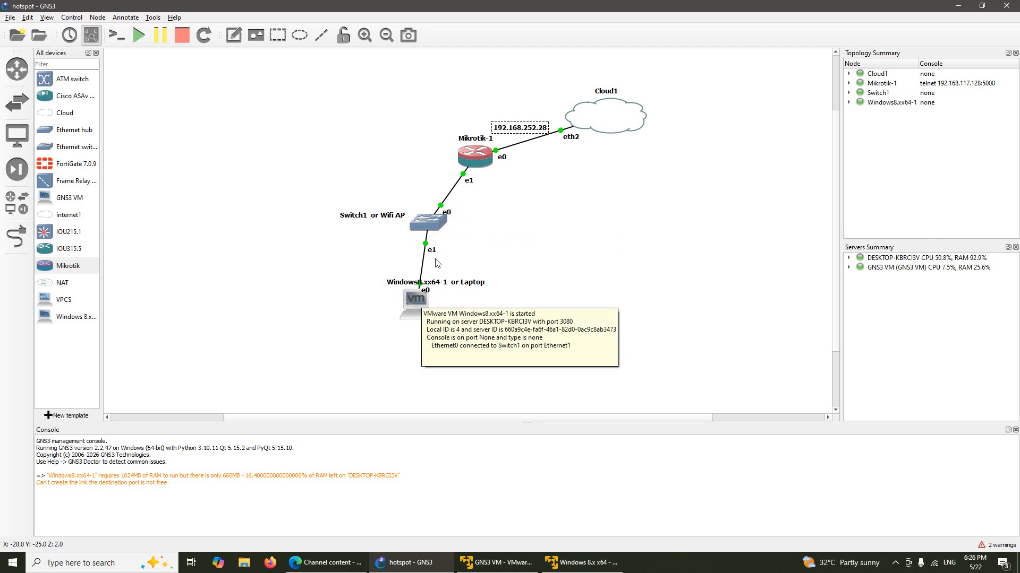
mouse_move(416, 307)
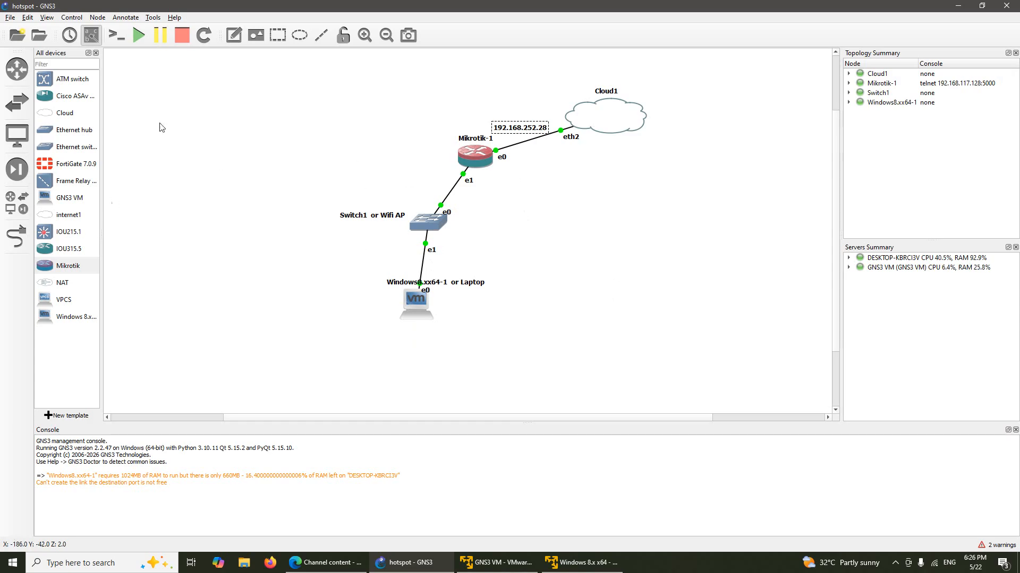
Step: Add a 192.168.1.1 note beside Mikrotik-1's e1 link, then show the desktop
click(233, 31)
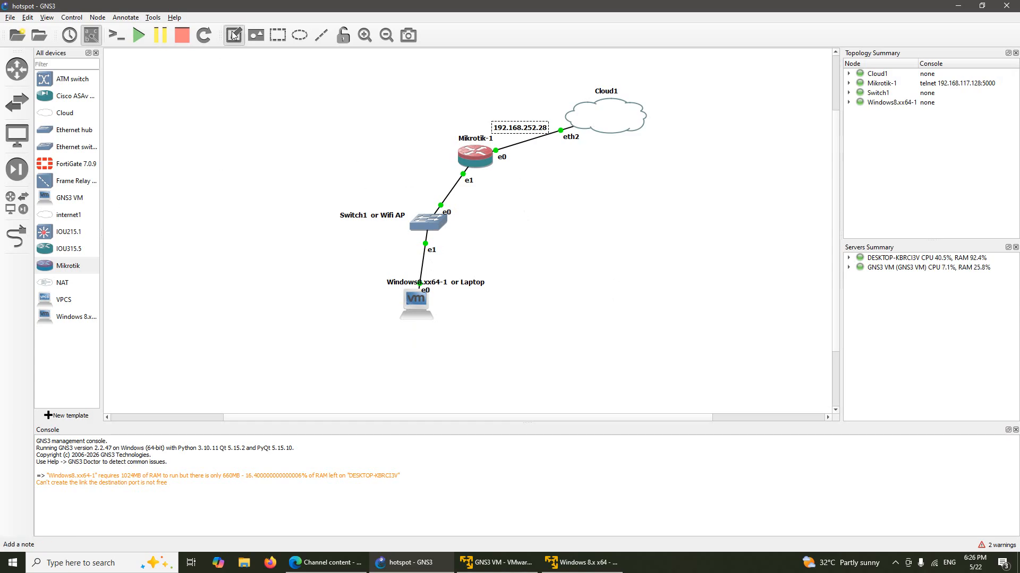
click(481, 181)
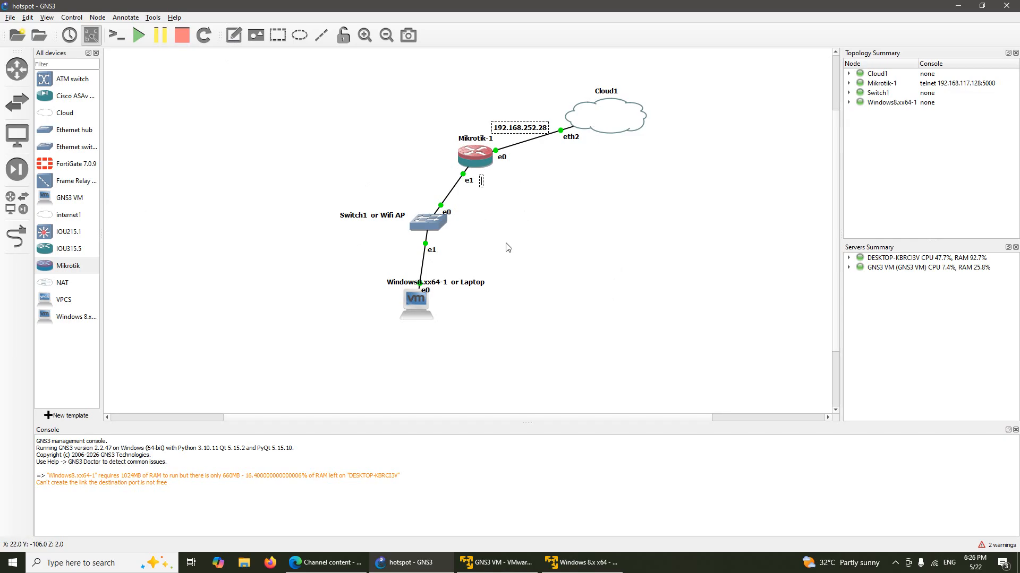
text(192.168.1.1)
click(508, 247)
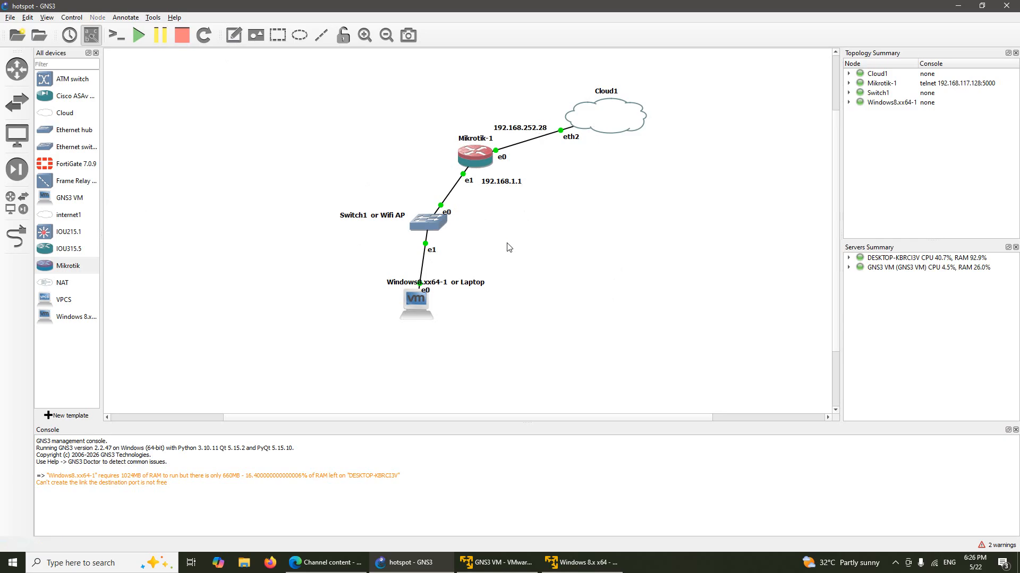
click(508, 184)
drag(508, 184, 506, 179)
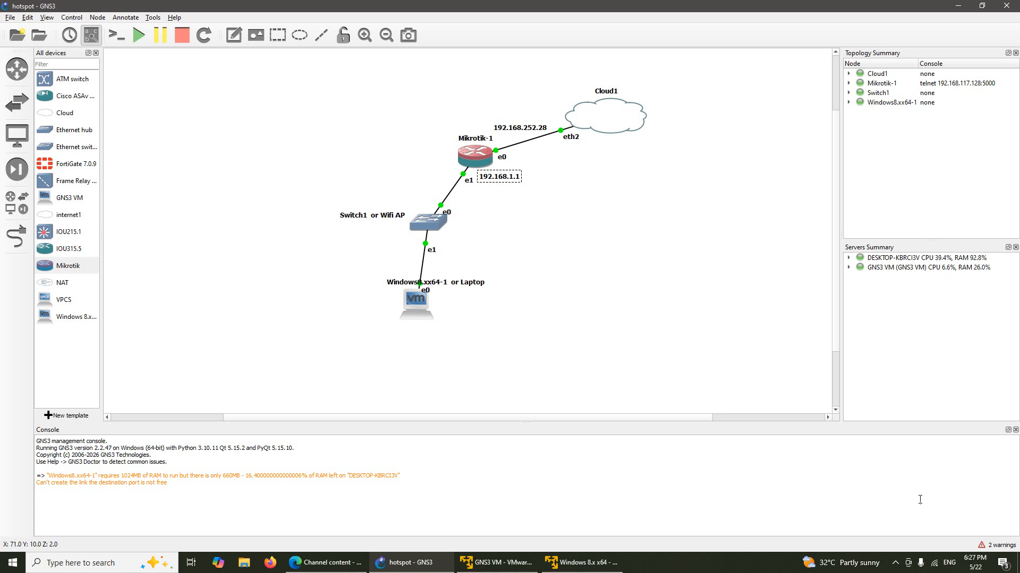
key(super+d)
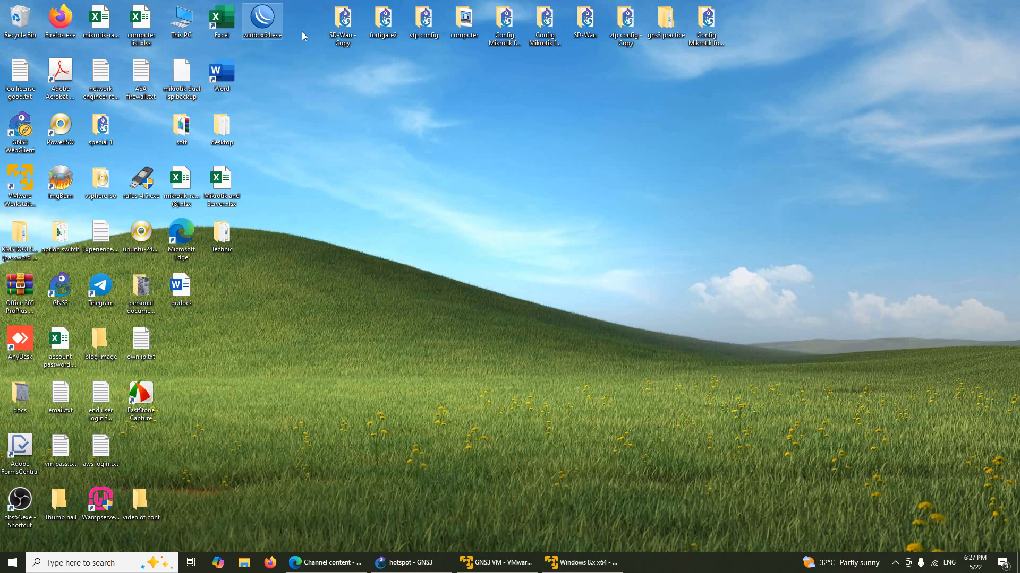
Step: Launch WinBox, connect to the router at 192.168.252.28, and maximize the session window
double_click(268, 21)
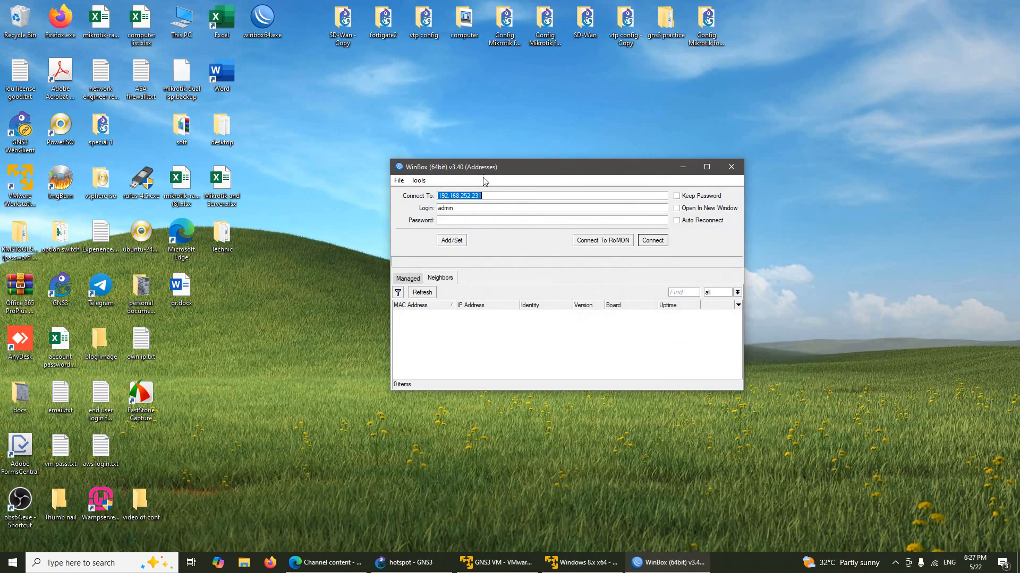
click(494, 192)
click(640, 219)
key(Return)
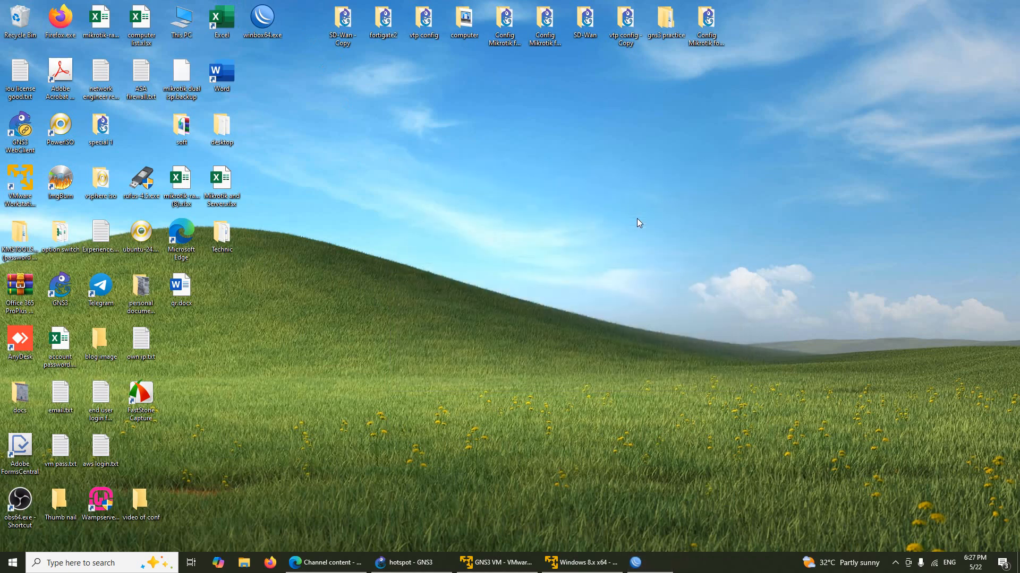
click(743, 168)
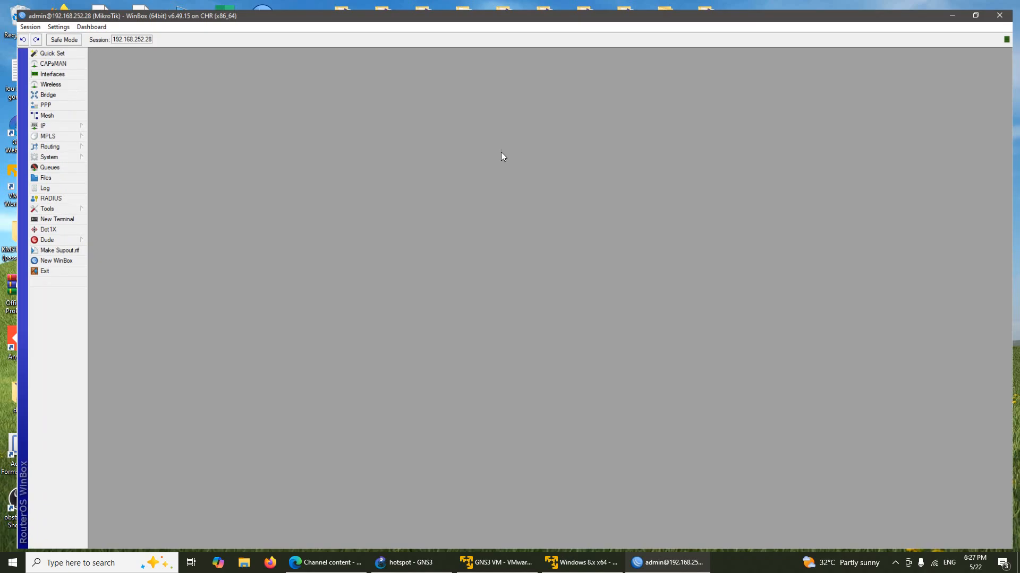
Step: Zoom in the WinBox interface and add a new bridge named bridgeLan
click(44, 18)
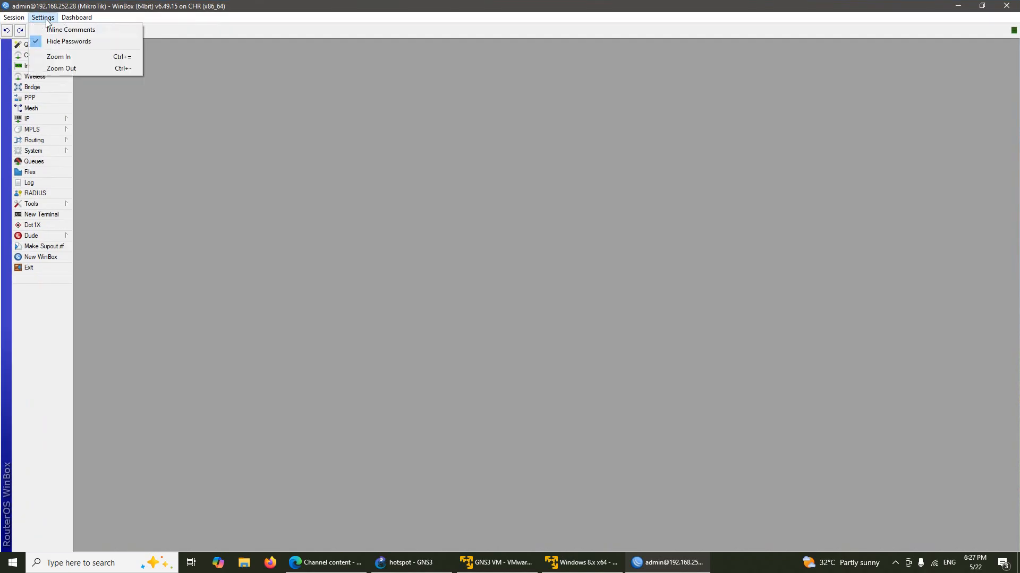
click(60, 57)
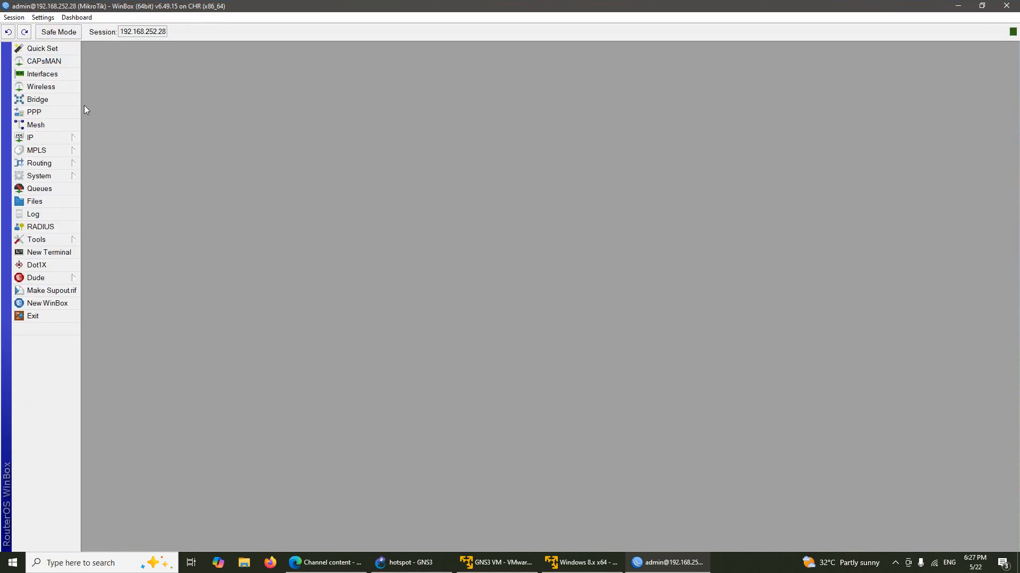
click(56, 101)
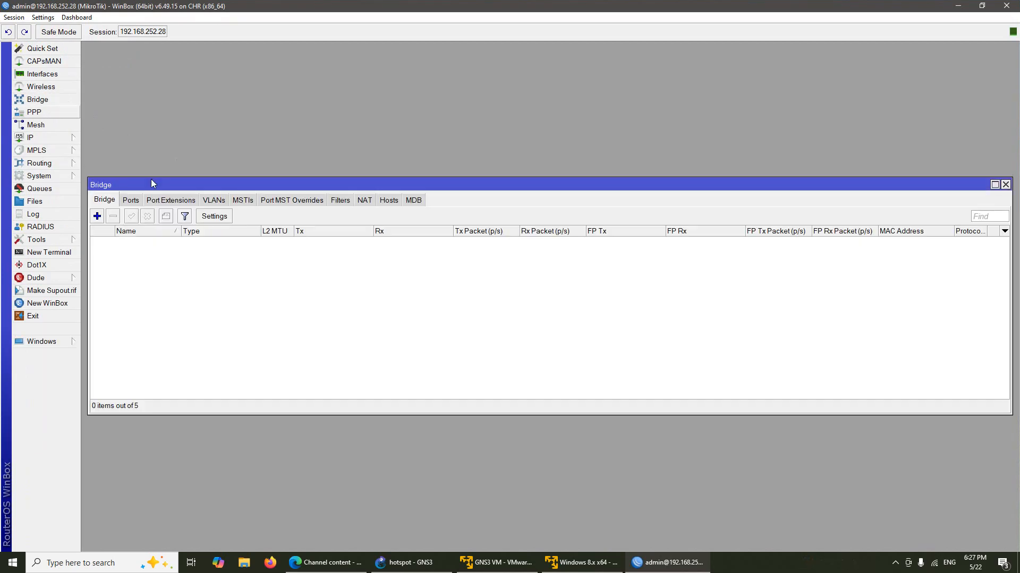
click(97, 216)
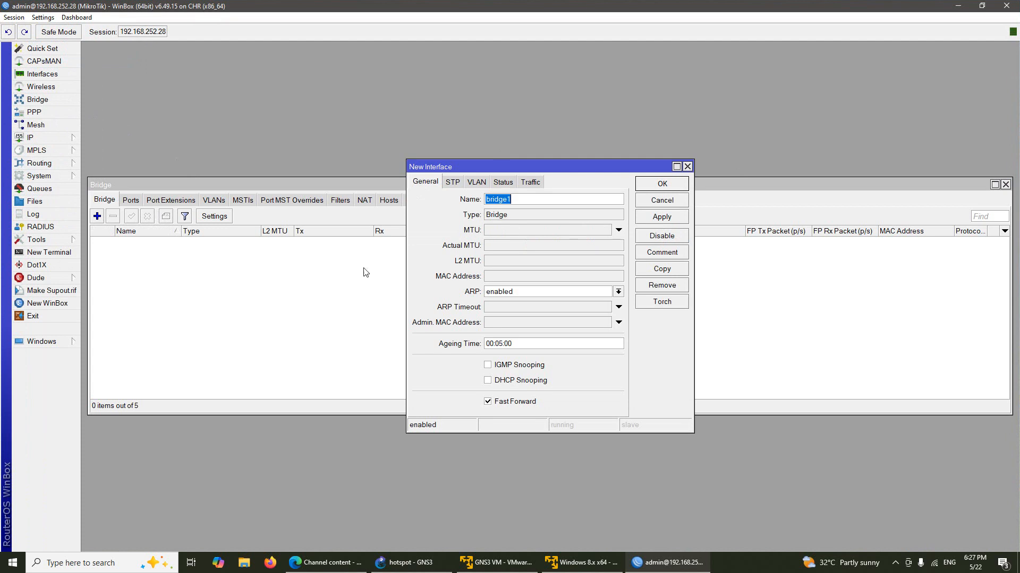
click(522, 202)
click(654, 186)
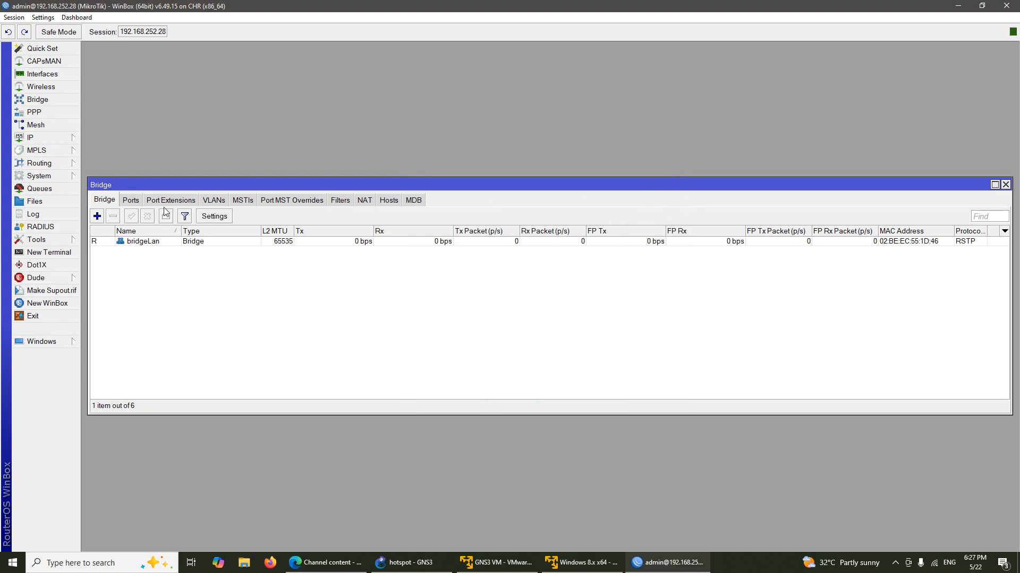
Step: Add ether2 as a port of bridgeLan and close the Bridge window
click(131, 201)
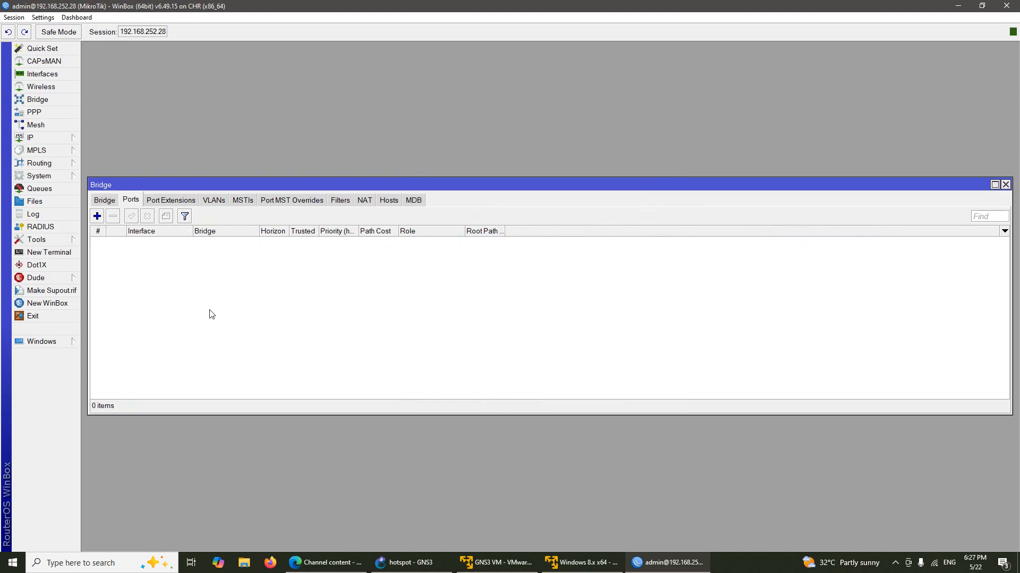
click(98, 216)
click(499, 220)
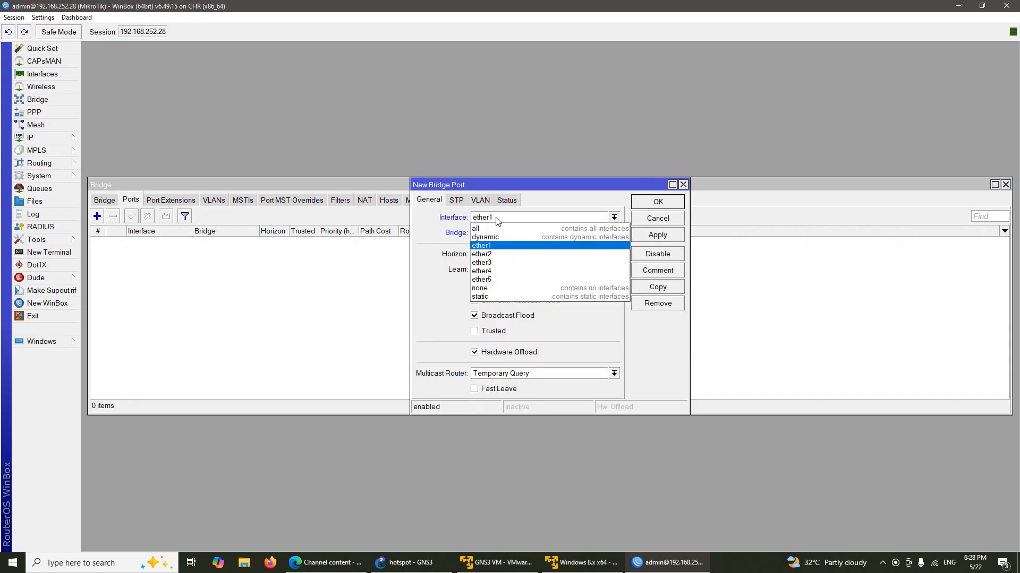
click(511, 241)
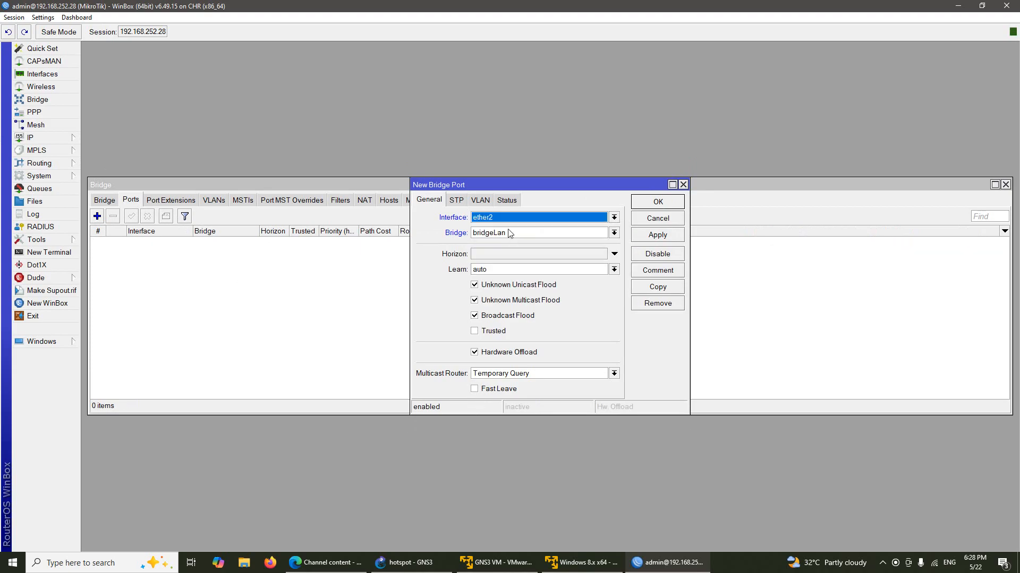
click(658, 202)
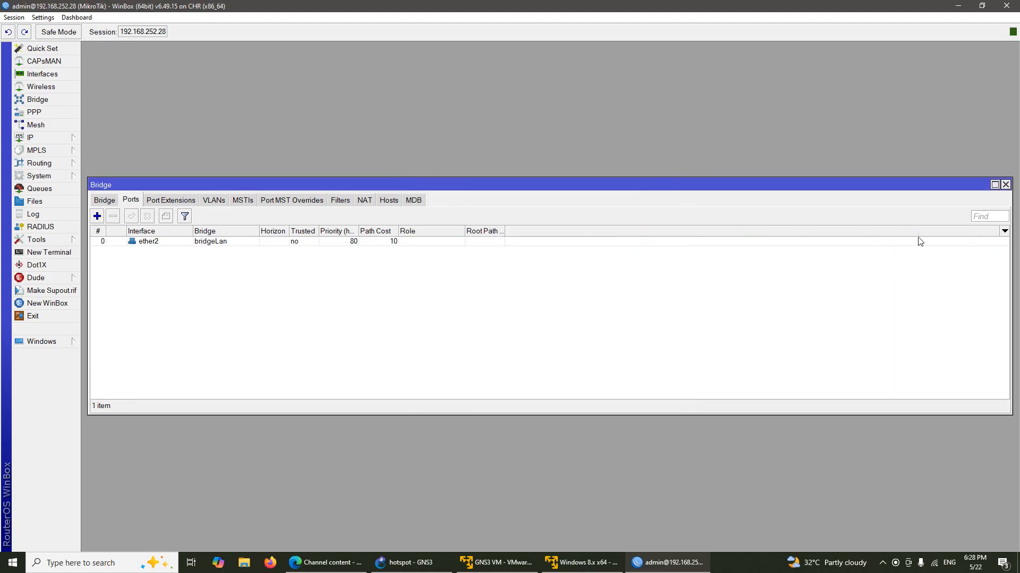
click(1006, 185)
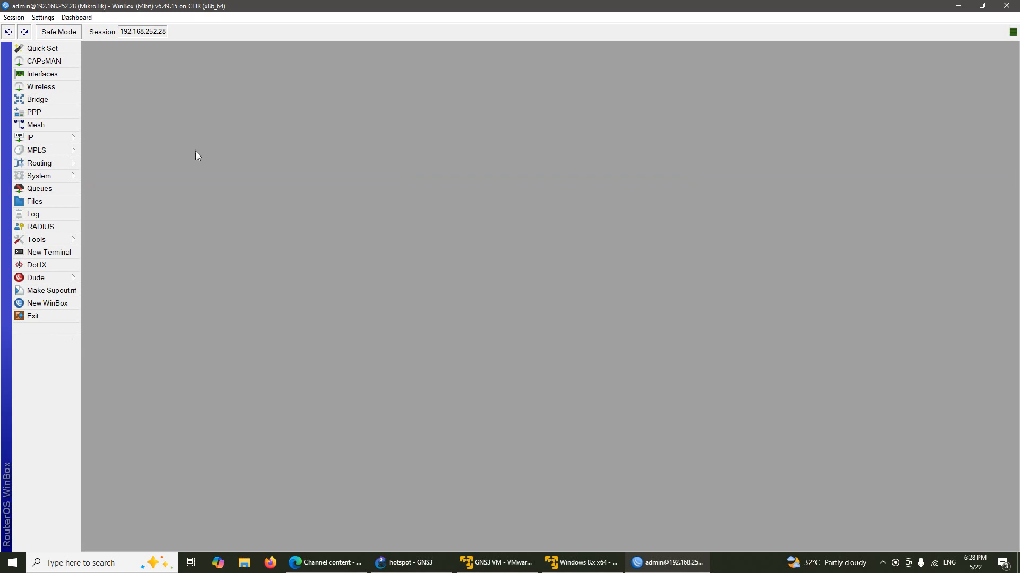
Step: Add IP address 192.168.1.1/24 on bridgeLan and close the Address List
click(52, 139)
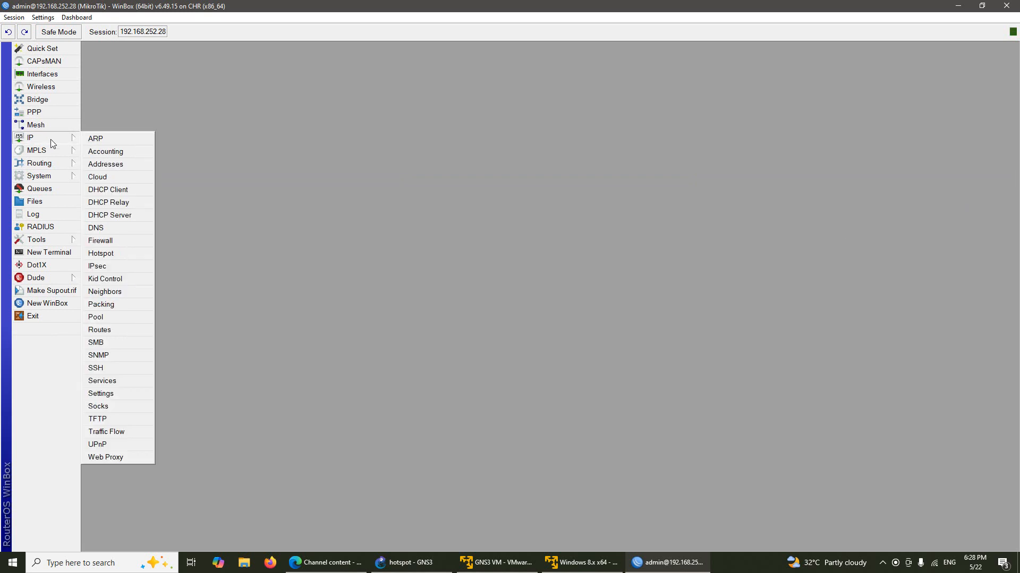
click(117, 166)
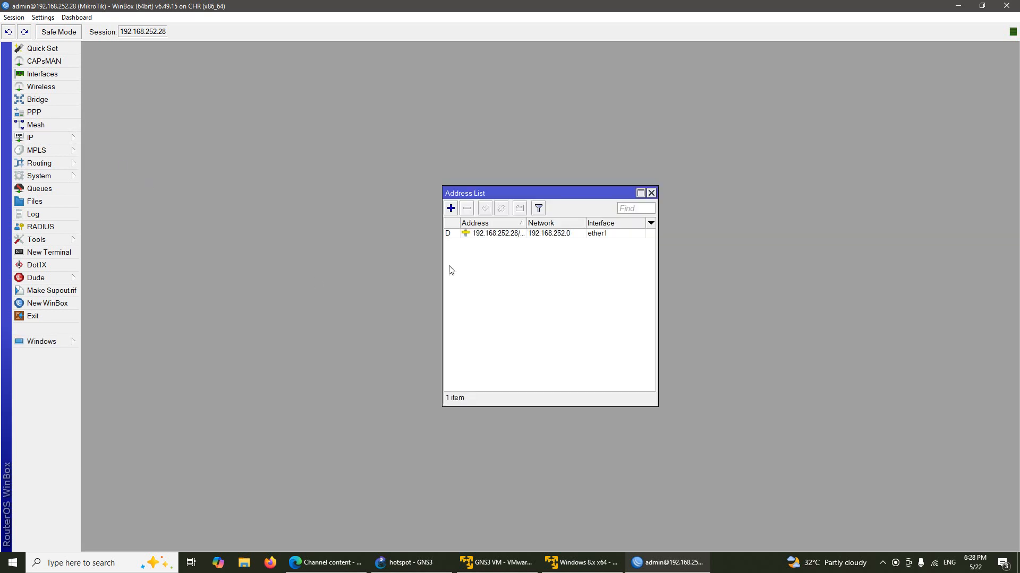
click(451, 208)
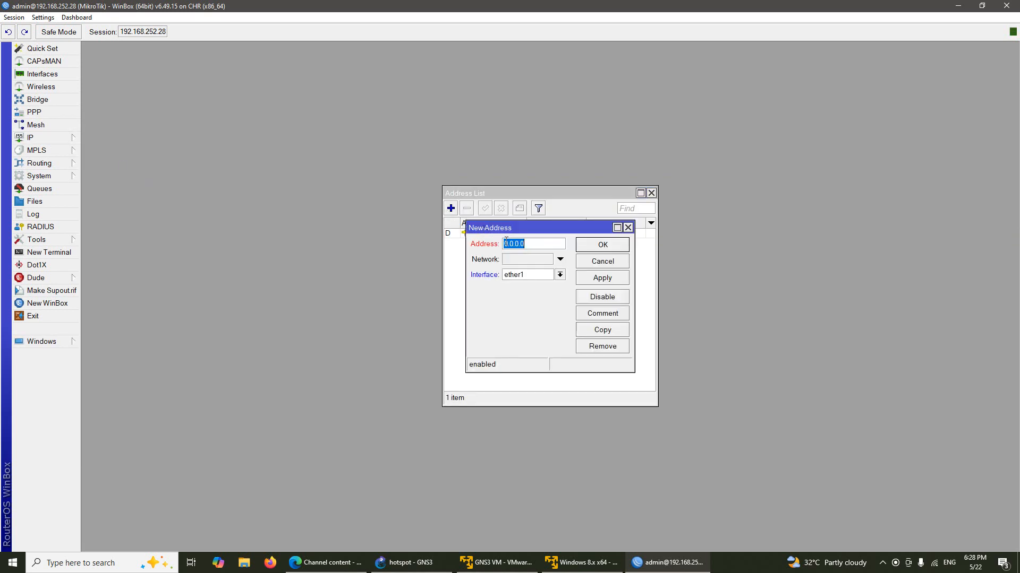
click(561, 277)
click(555, 284)
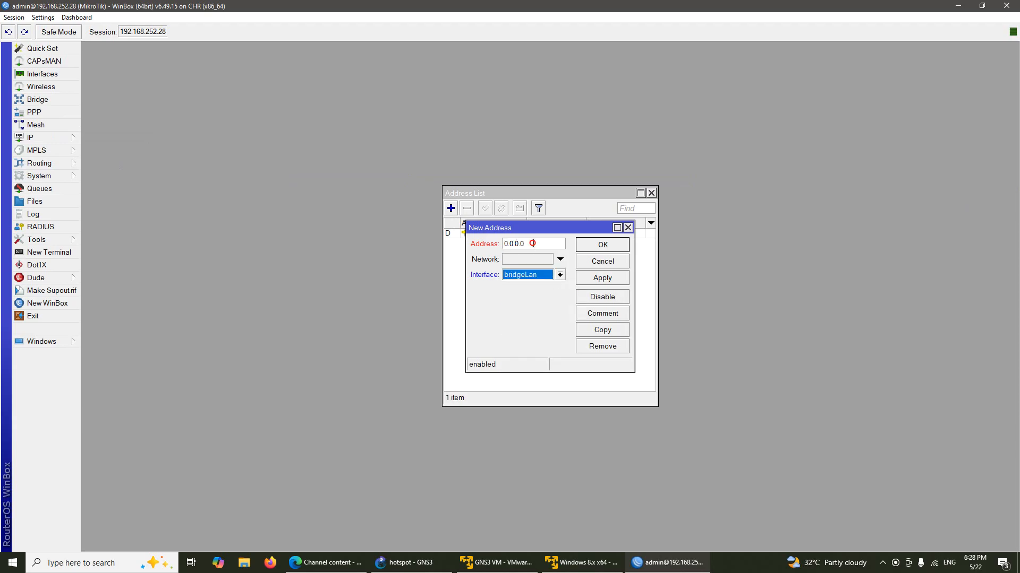
click(532, 244)
text(192)
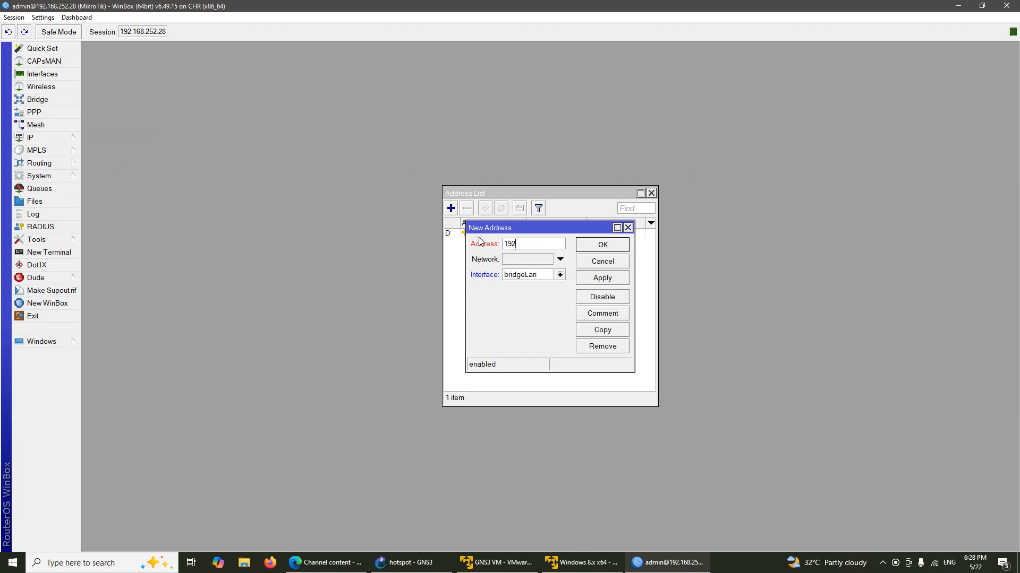
text(.168.1.1/24)
click(595, 246)
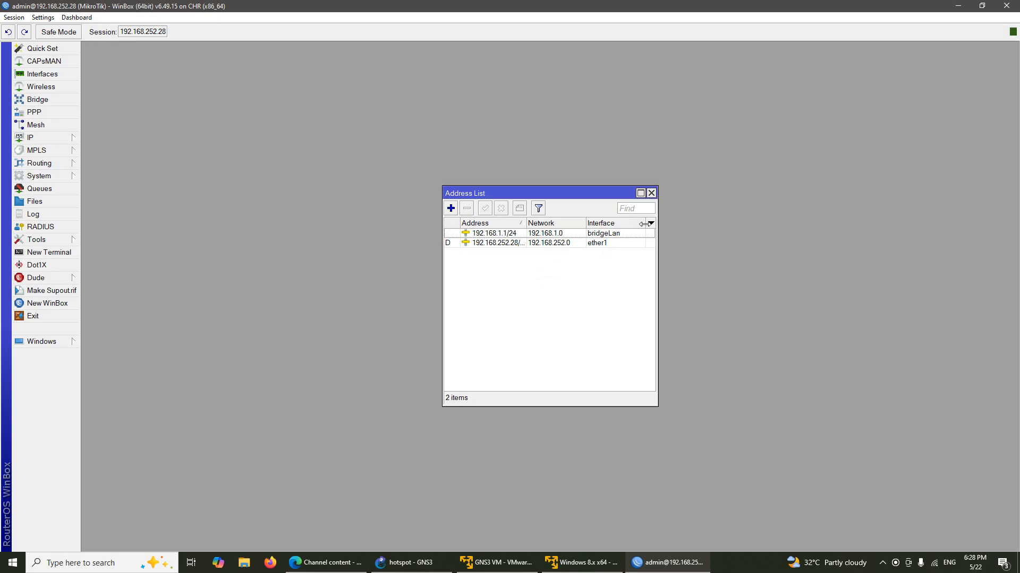
click(651, 193)
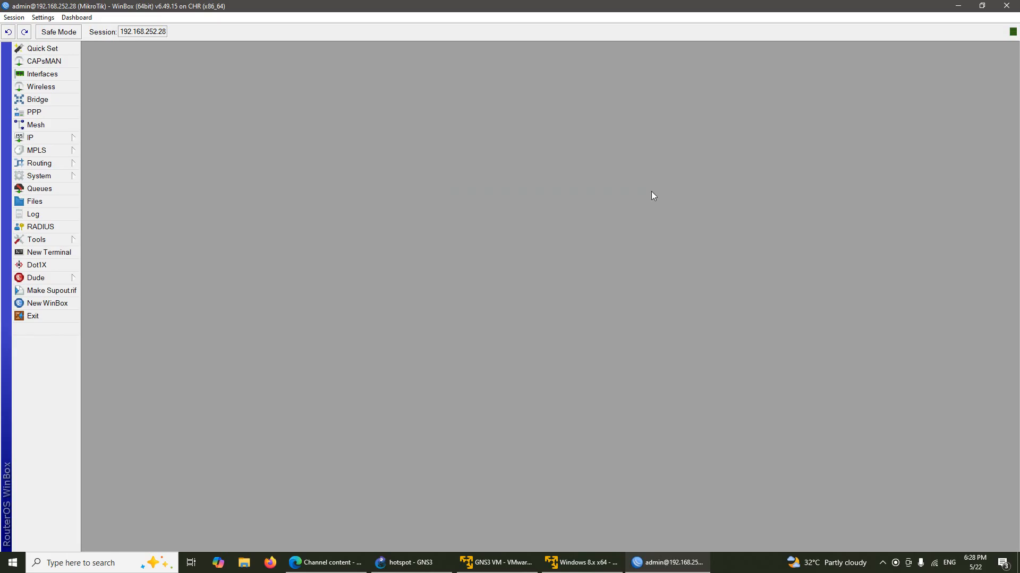
Step: Start DHCP Setup on bridgeLan, accepting network 192.168.1.0/24 and gateway 192.168.1.1
click(57, 138)
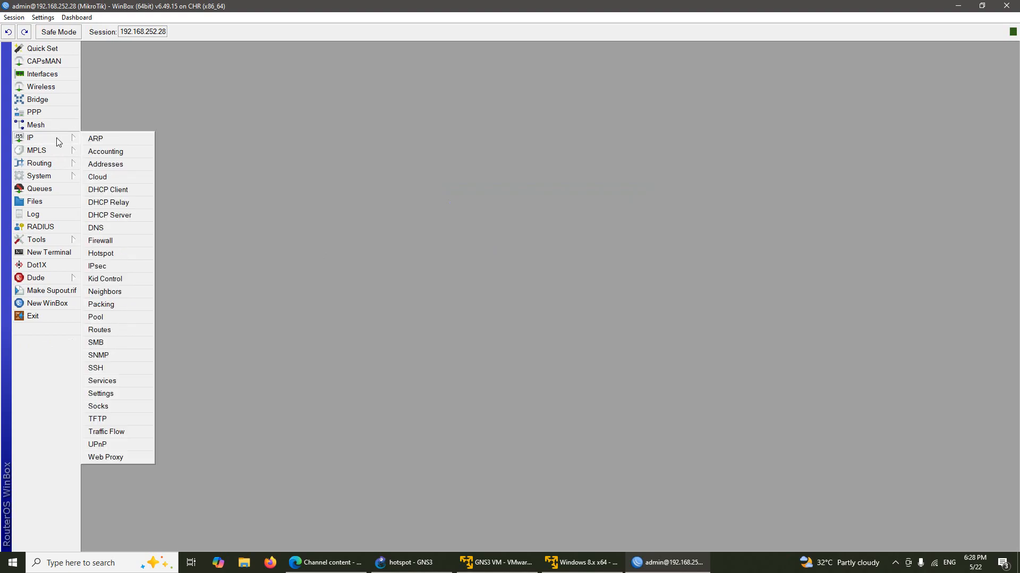
click(119, 217)
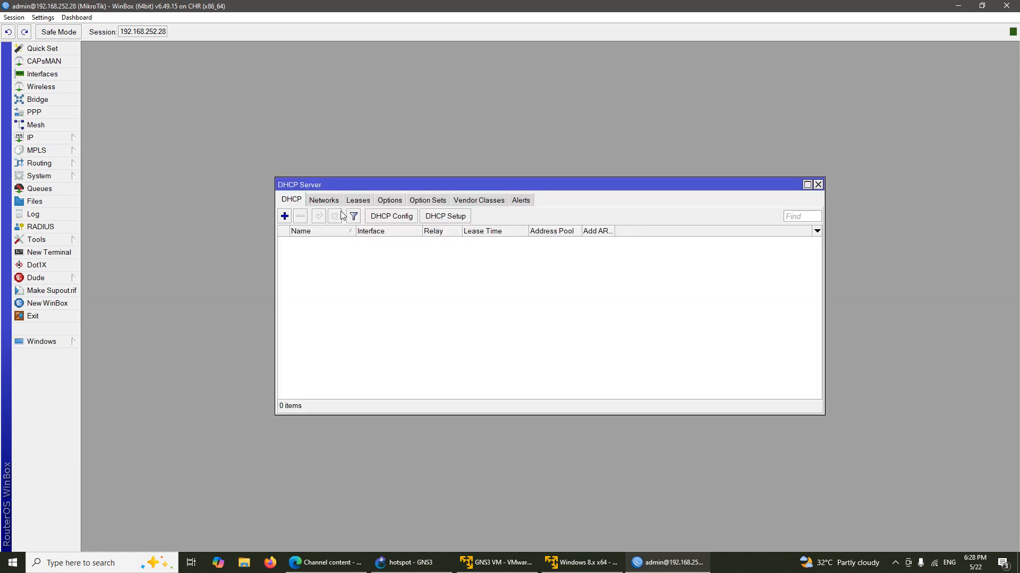
click(441, 216)
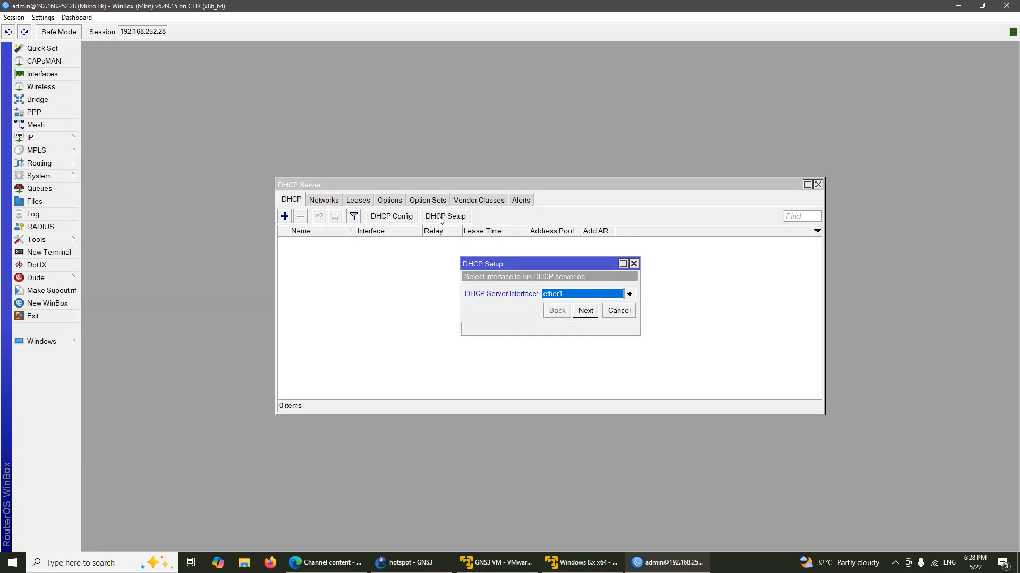
click(599, 296)
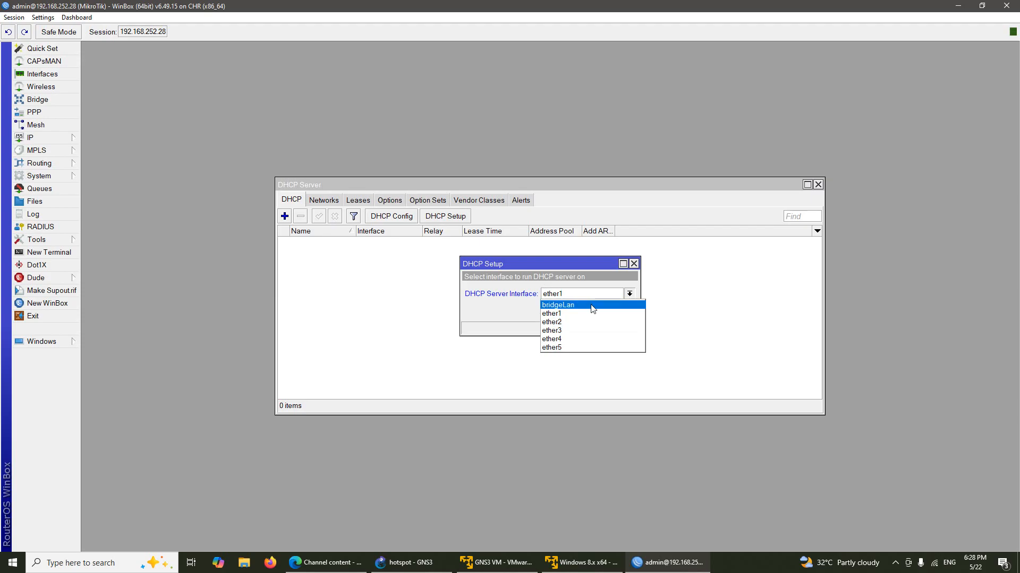
click(593, 307)
click(584, 311)
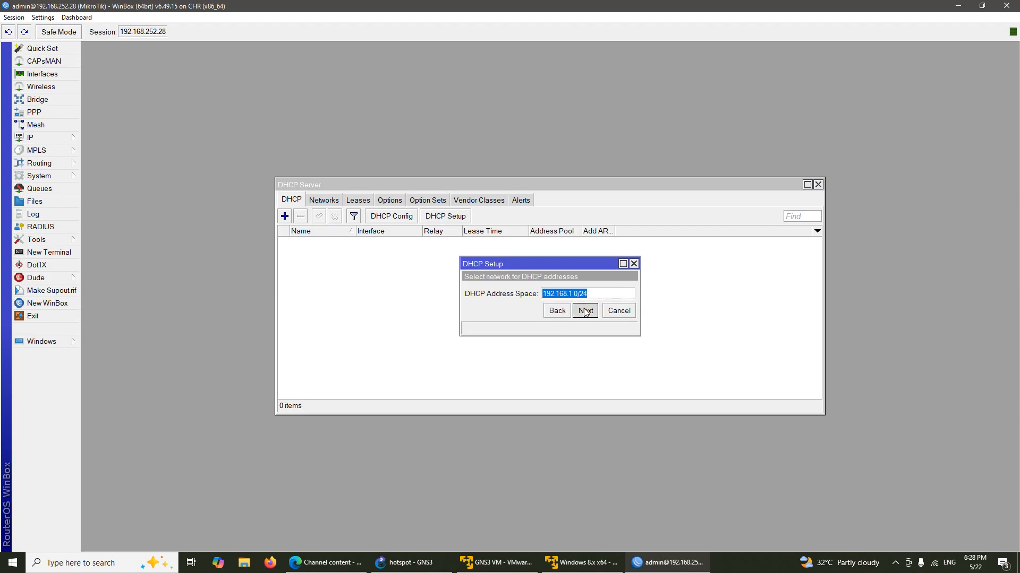
click(585, 312)
click(584, 311)
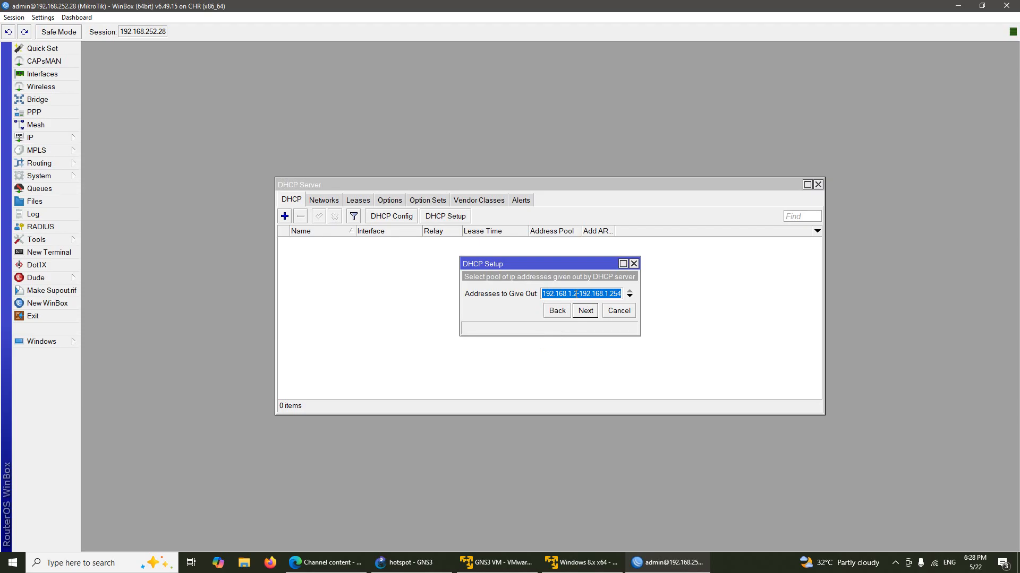
Step: Edit the address pool range, set DNS 8.8.8.8, keep the 00:10:00 lease, and finish
click(575, 294)
key(BackSpace)
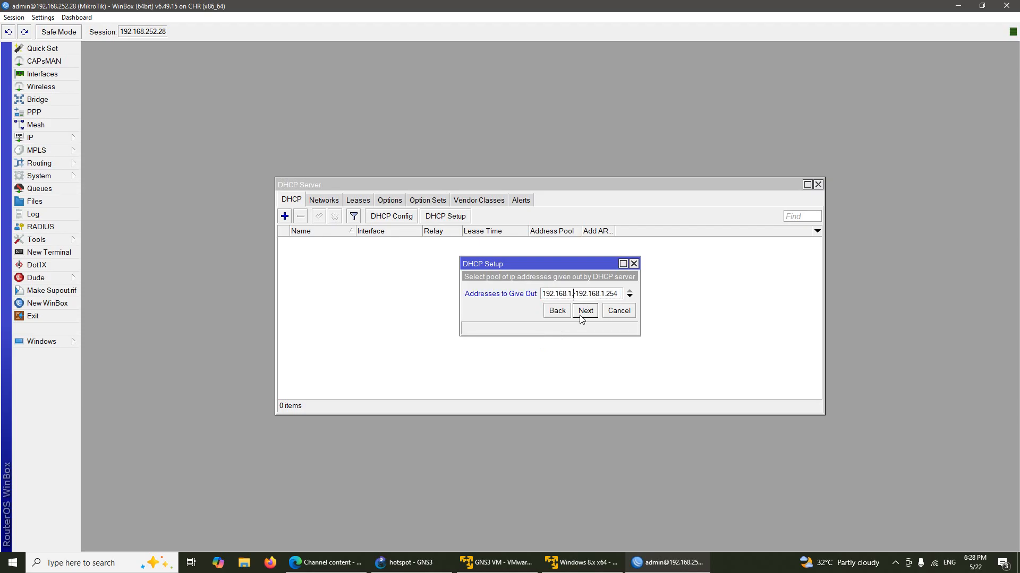
text(100)
click(584, 317)
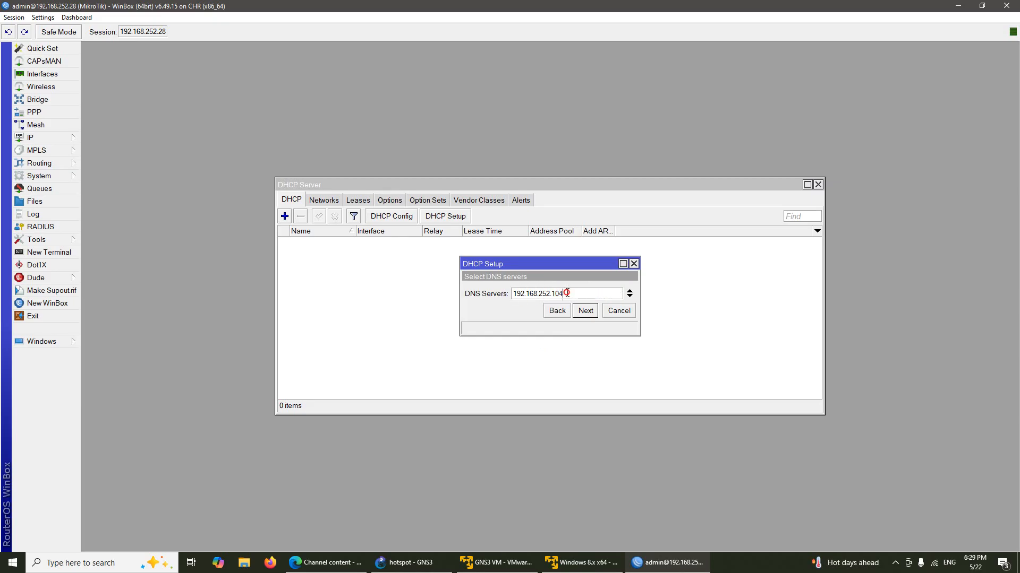
drag(567, 293, 477, 290)
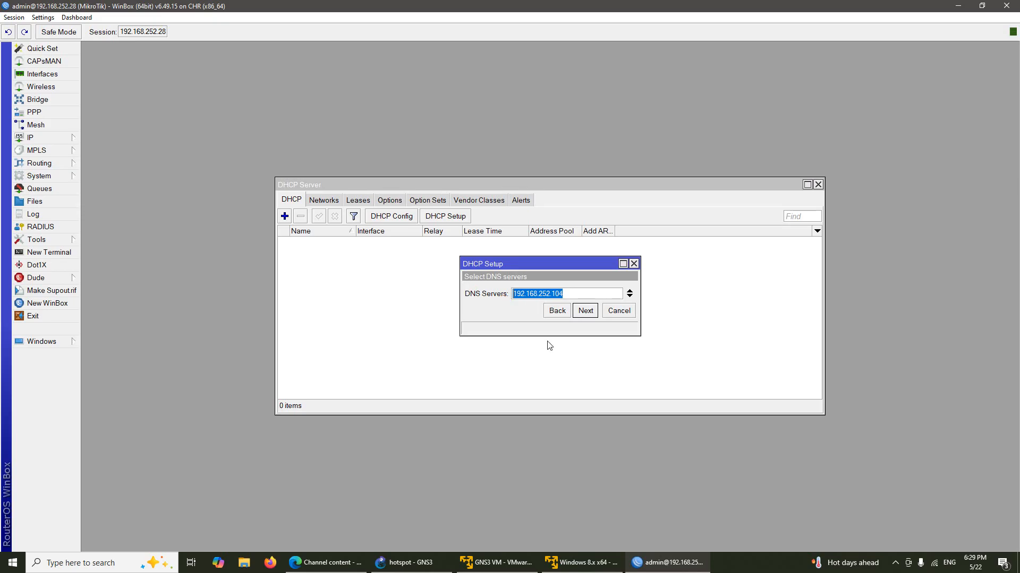
text(8.8.8.8)
click(585, 311)
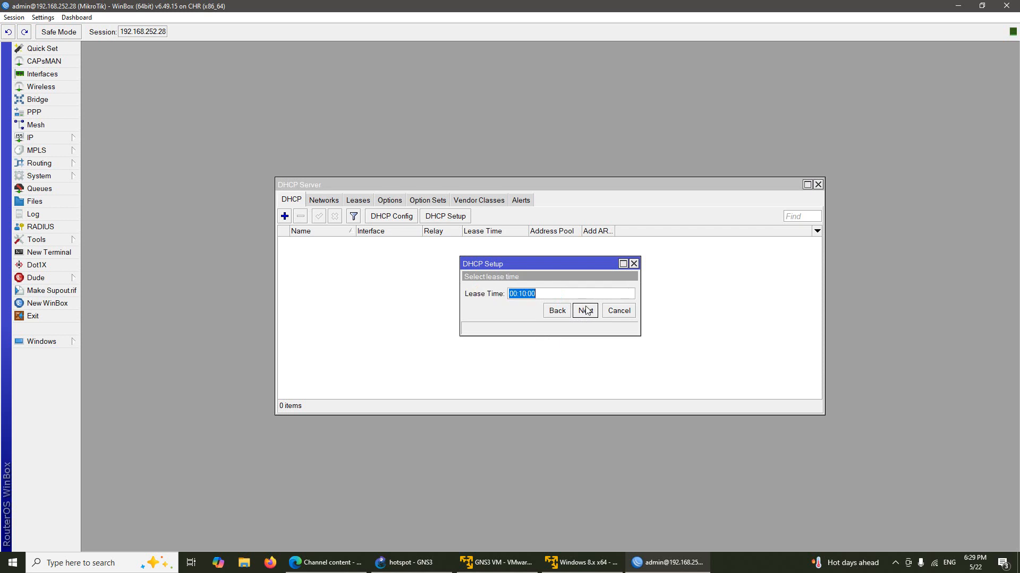
click(586, 311)
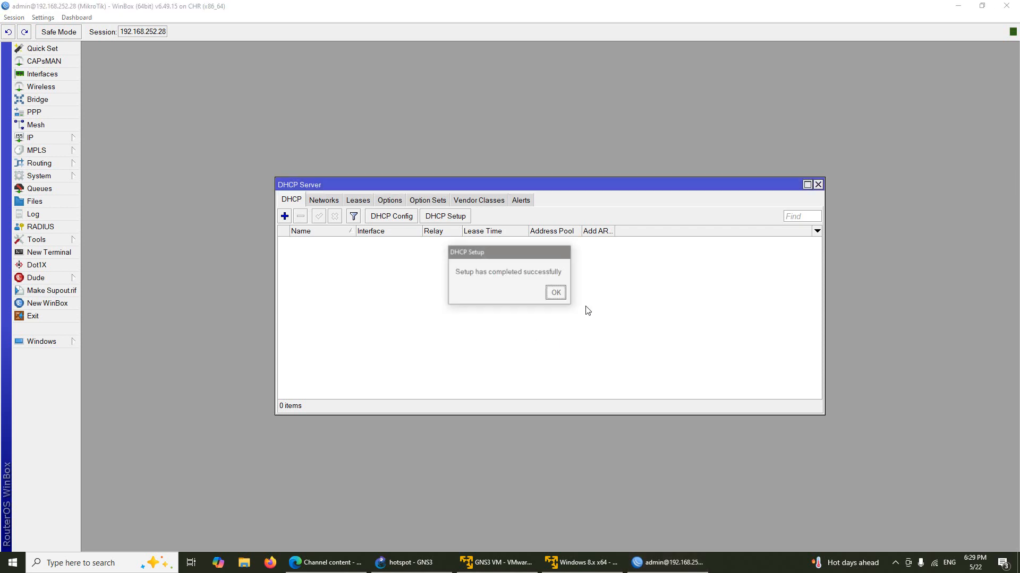
click(555, 292)
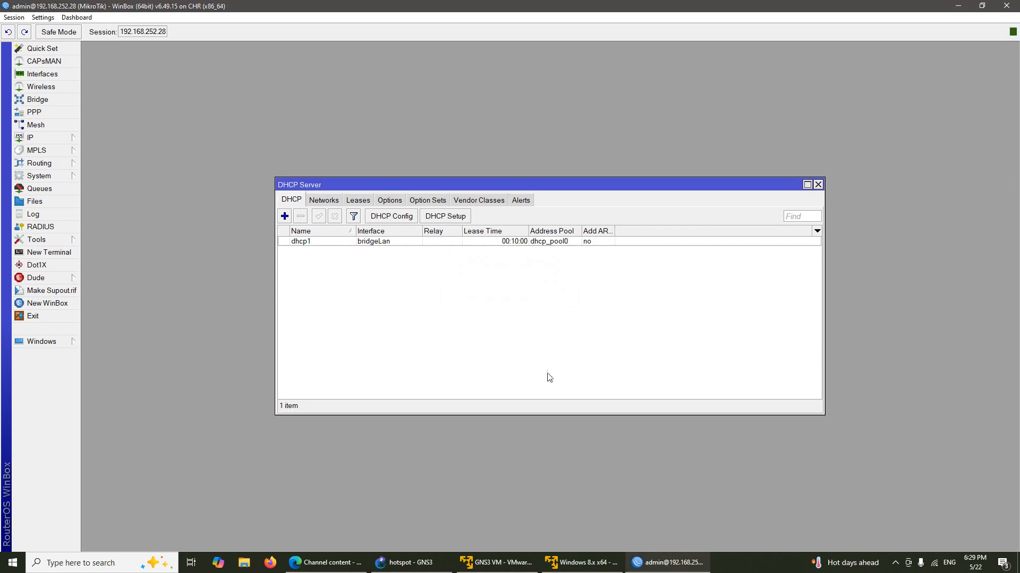
click(818, 185)
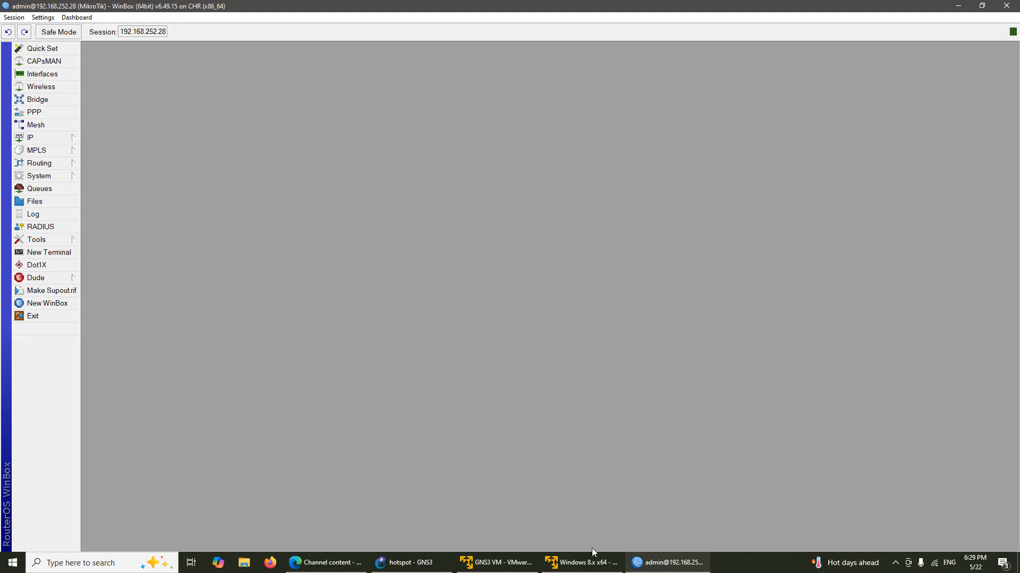
Step: Bring the Windows 8 VM forward with its command prompt restored
click(584, 562)
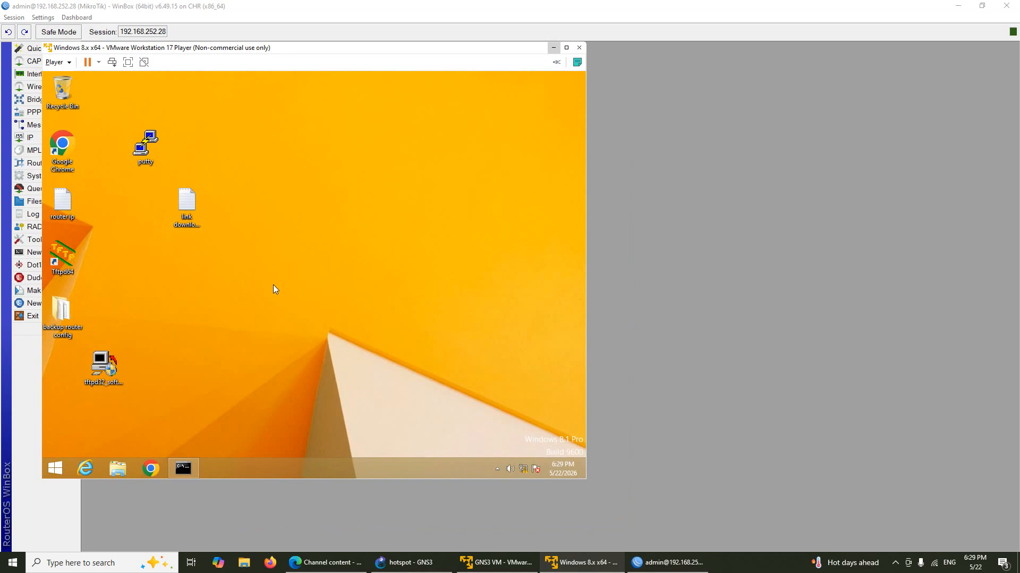
click(183, 468)
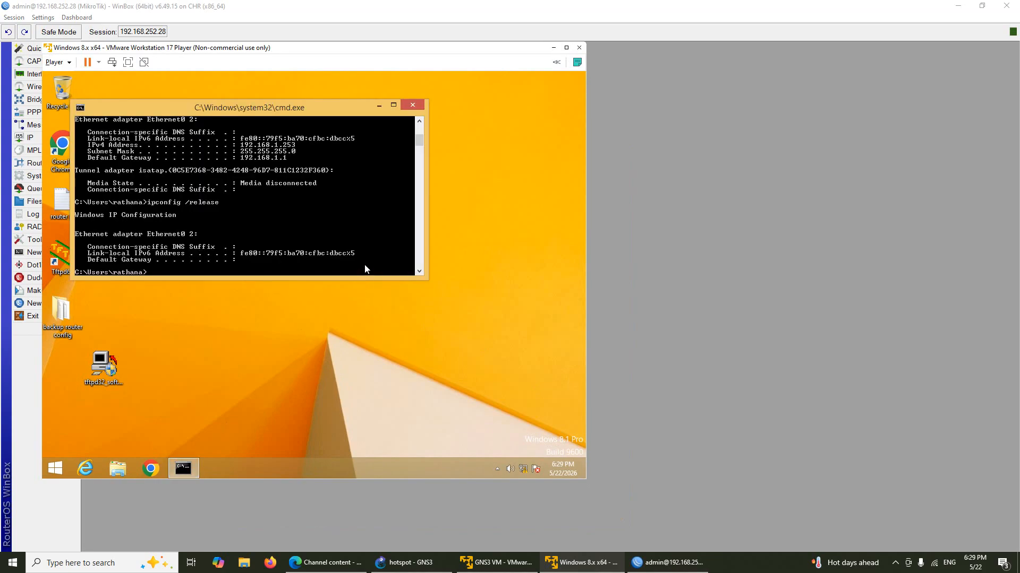
click(429, 563)
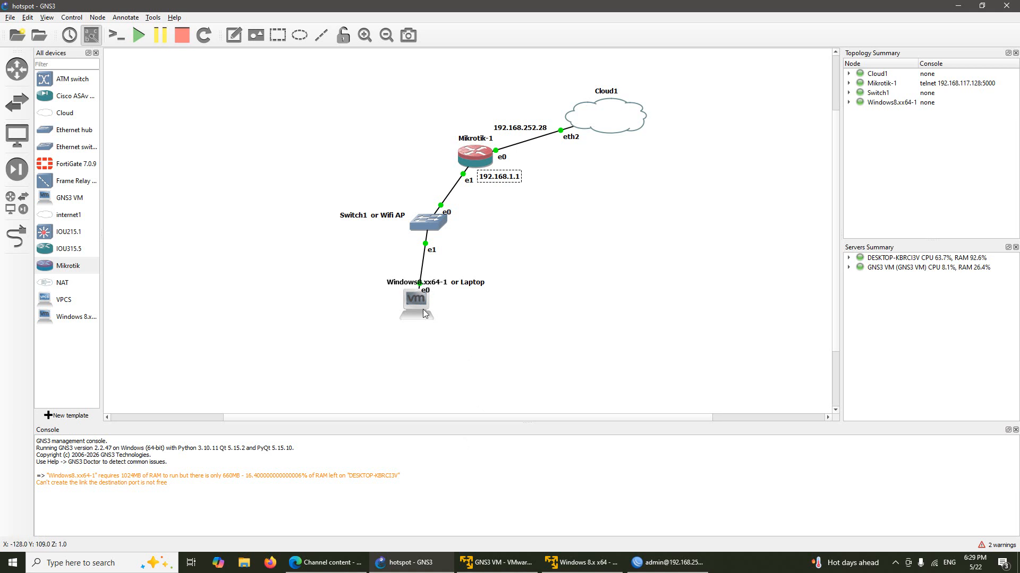
click(581, 564)
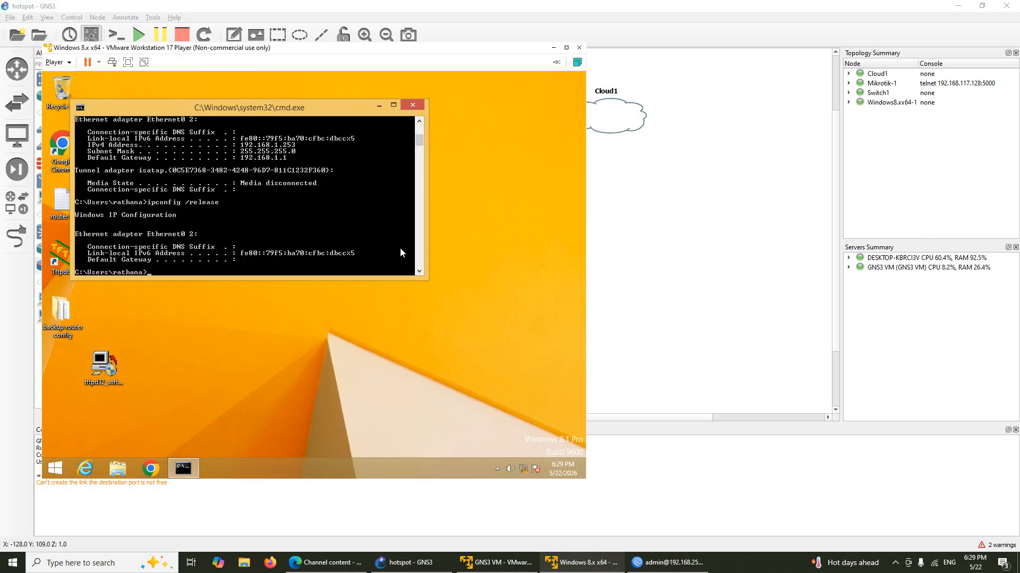
Step: Run ipconfig /release then ipconfig /renew, obtaining 192.168.1.253 with gateway 192.168.1.1
text(ipconfig /release)
key(Return)
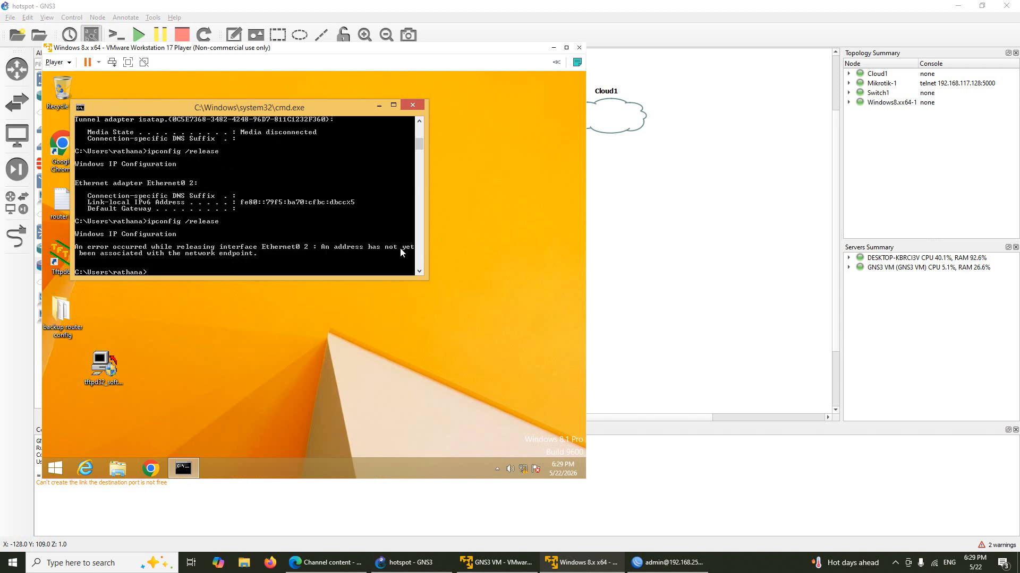
key(Up)
key(BackSpace)
key(BackSpace)
key(BackSpace)
key(Return)
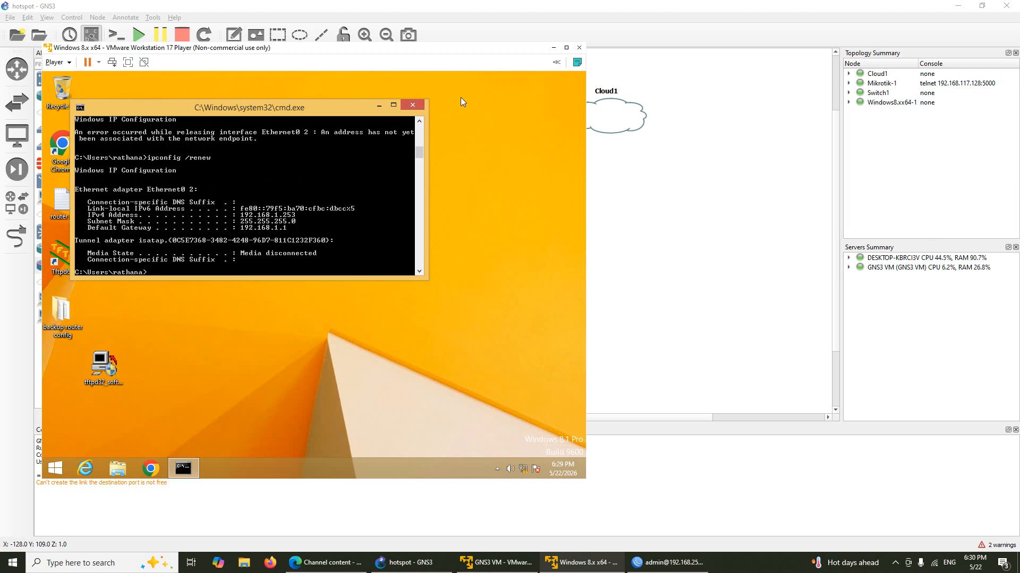
Step: Minimise VMware Player, return to WinBox, and open the IP > Hotspot window
click(553, 47)
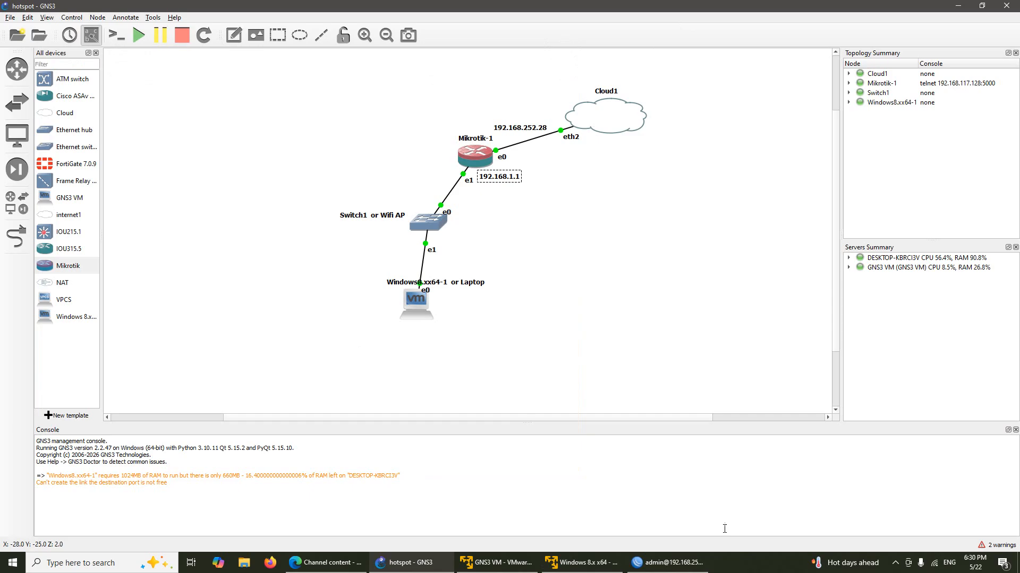
click(668, 562)
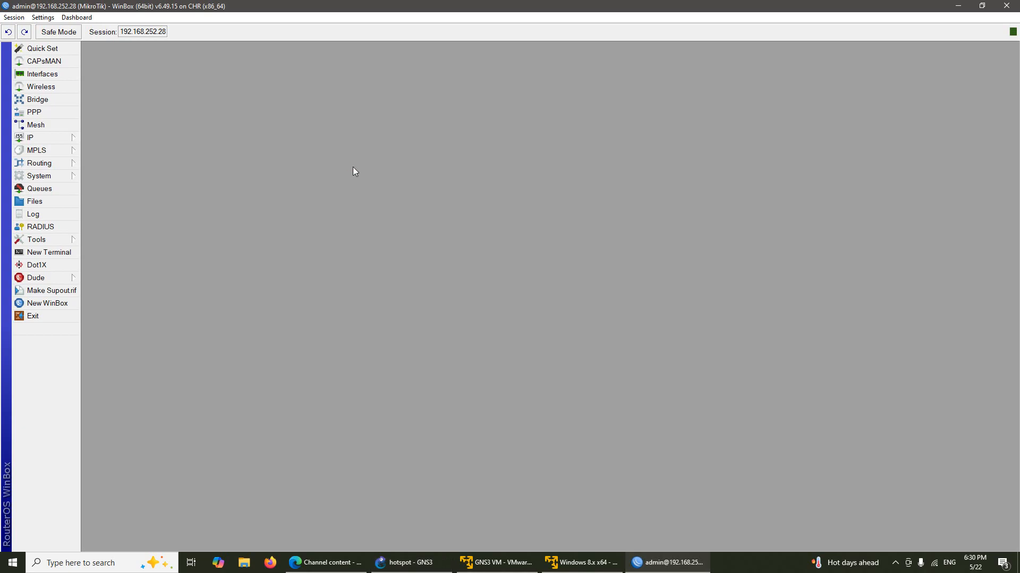
click(54, 140)
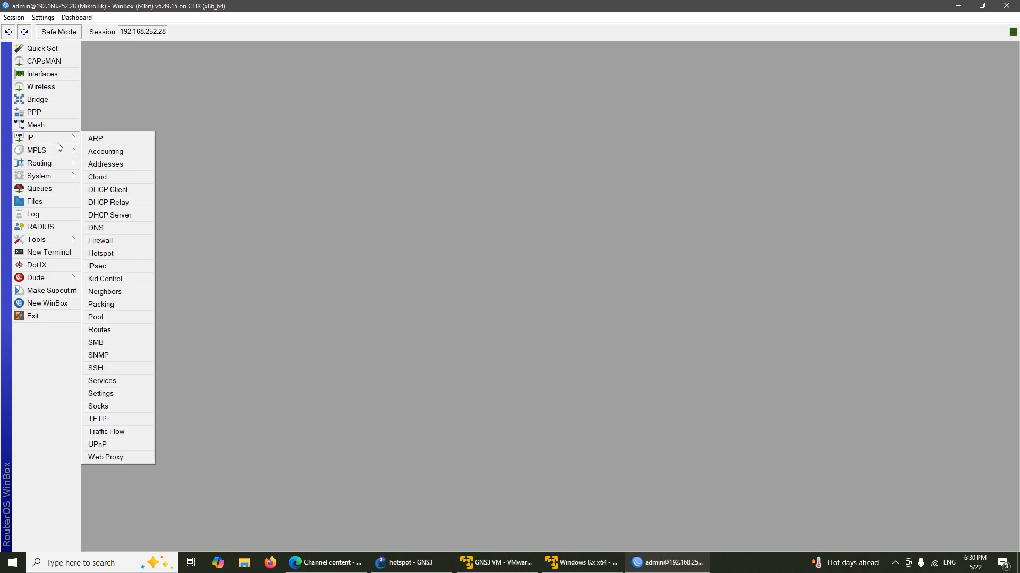
click(125, 254)
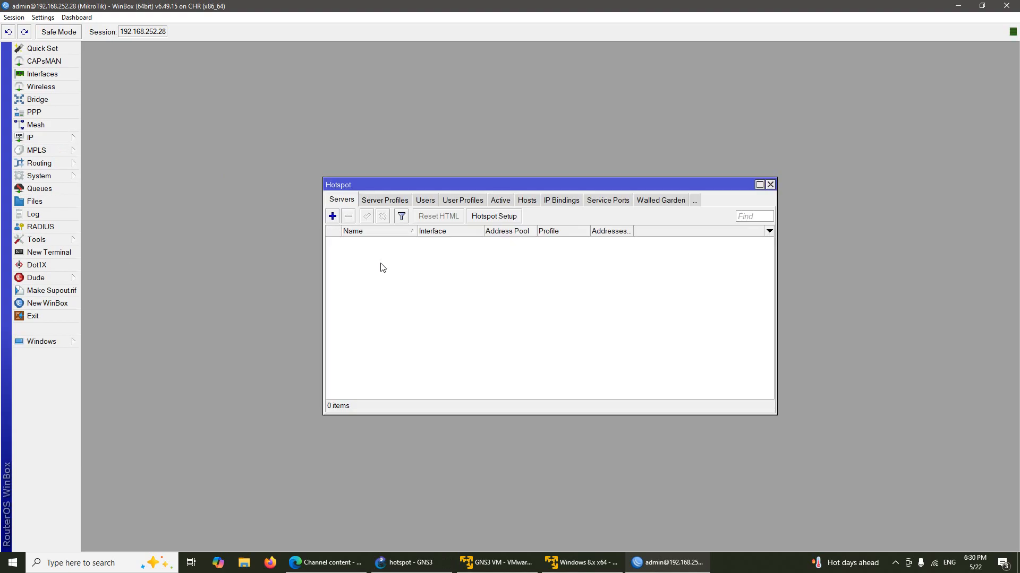
click(495, 220)
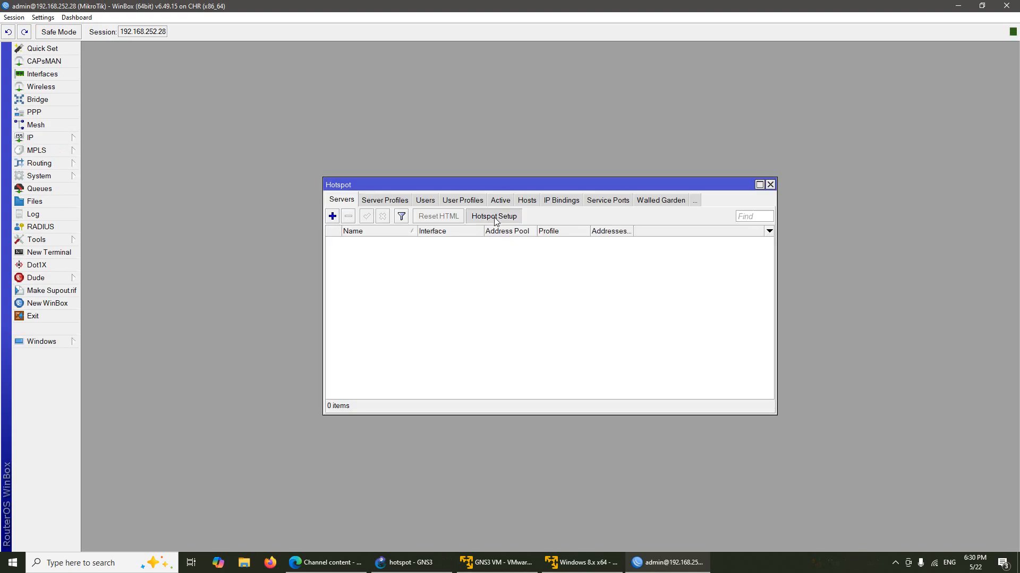
Step: Put the hotspot on bridgeLan, accept the address pool, and skip the certificate and SMTP steps
click(554, 288)
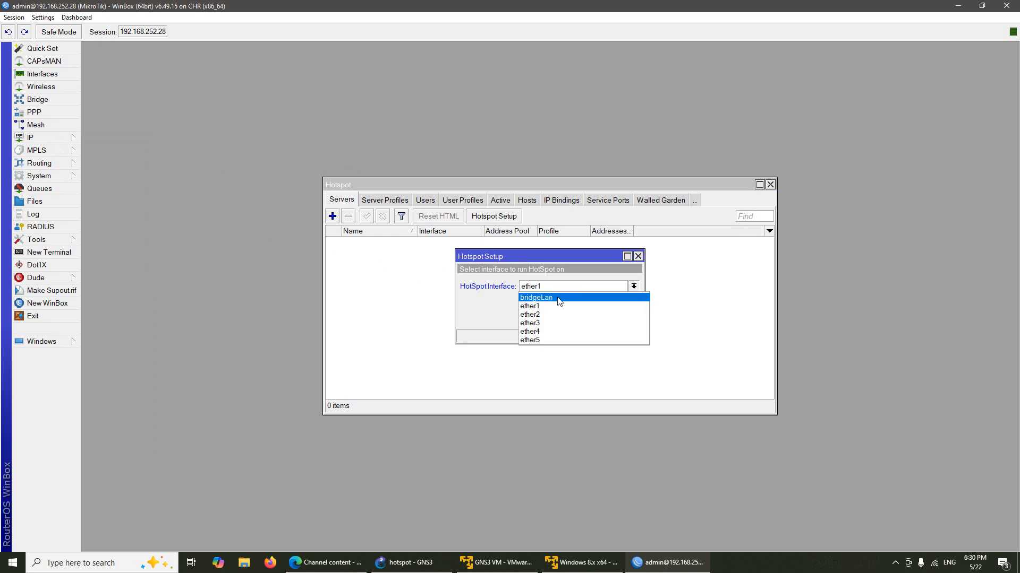
click(559, 298)
click(590, 320)
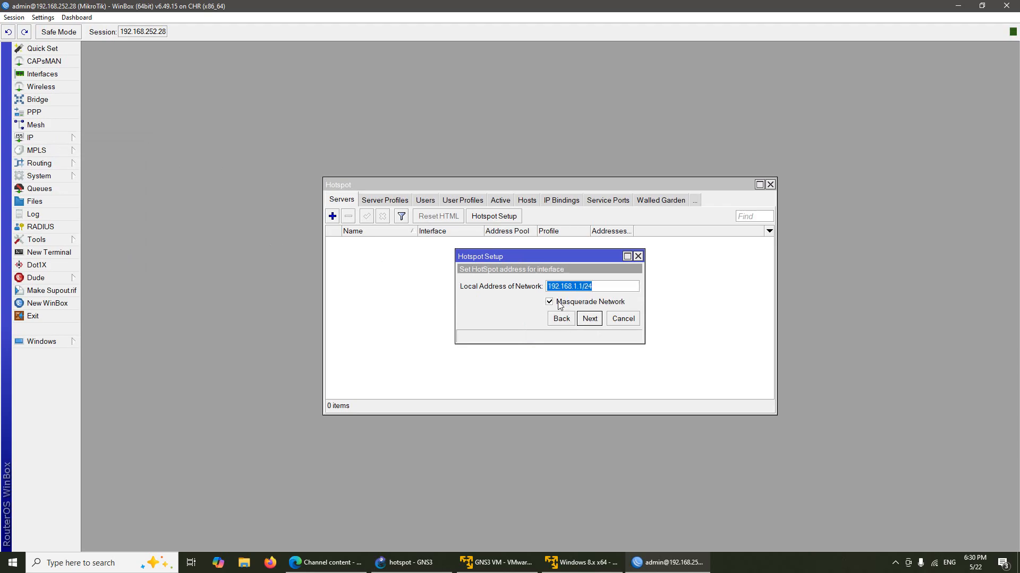
click(591, 319)
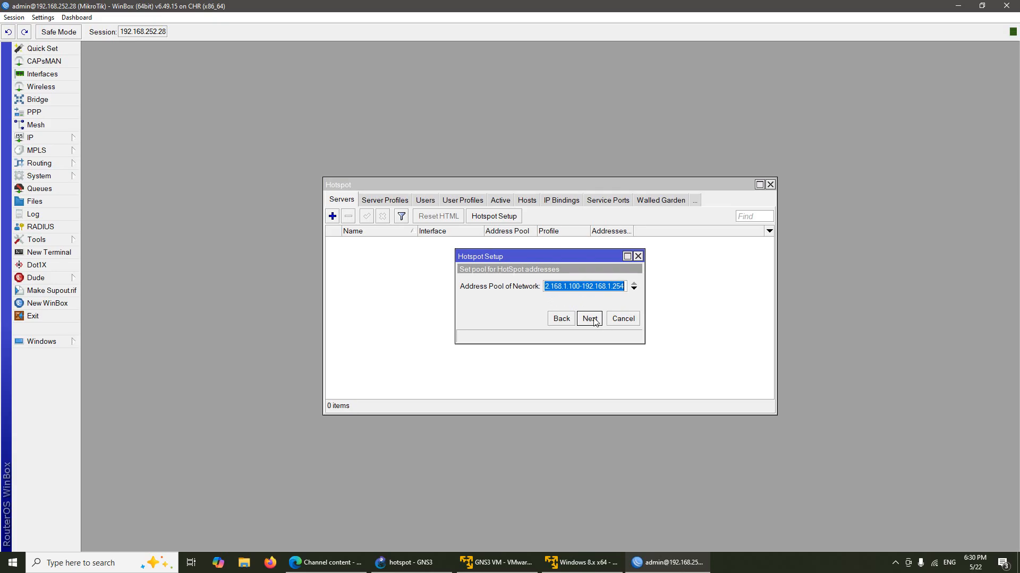
click(594, 321)
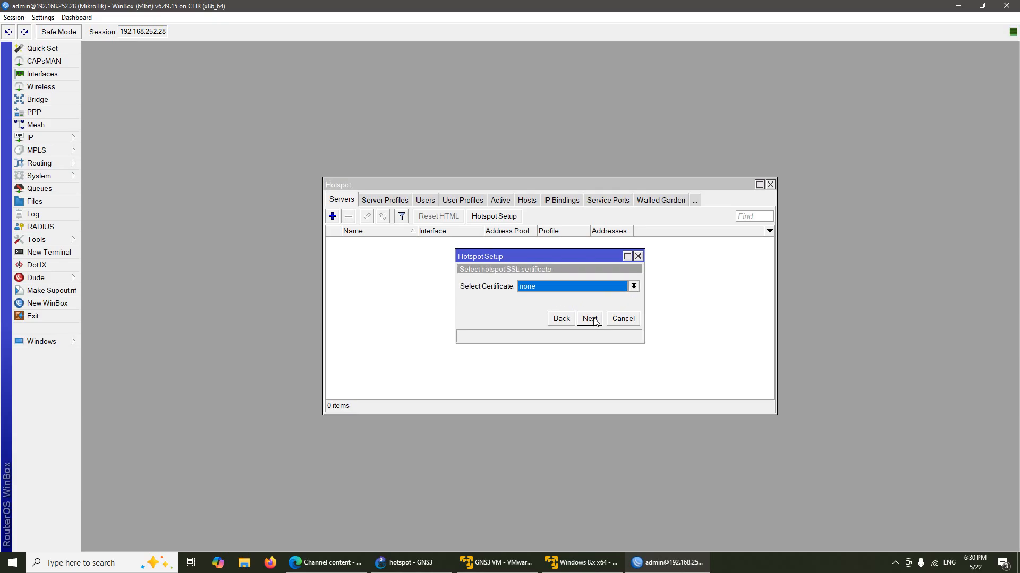
click(594, 321)
click(595, 322)
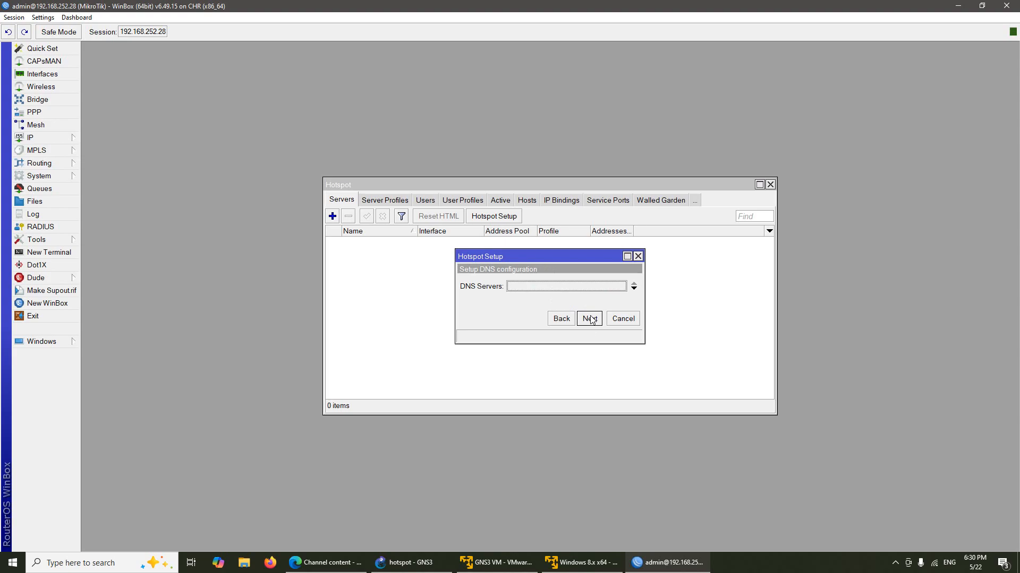
Step: Set the hotspot DNS server to 8.8.8.8 and the DNS name to khmer24-network24.com
click(584, 290)
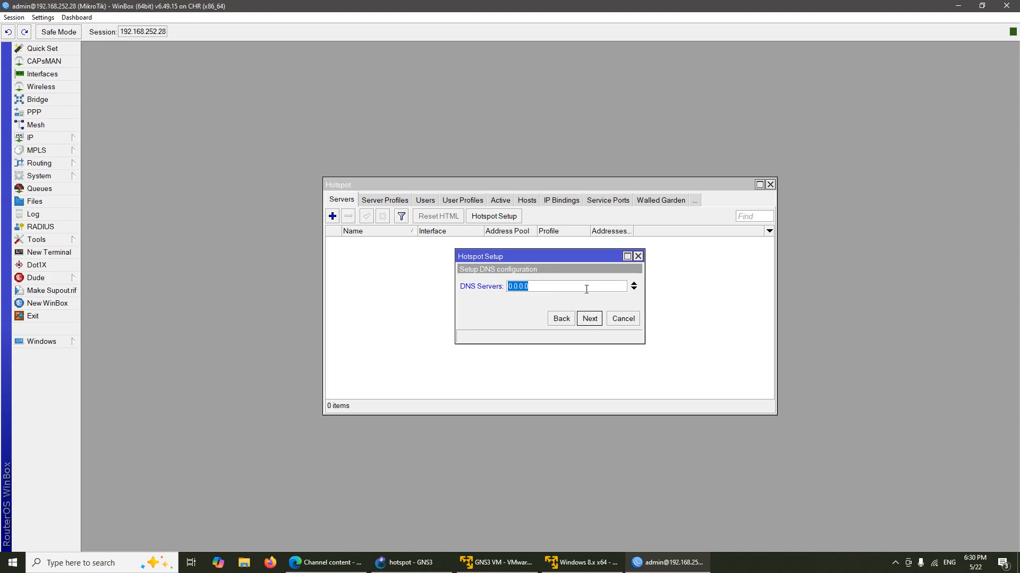
text(8.8.8.8)
click(595, 321)
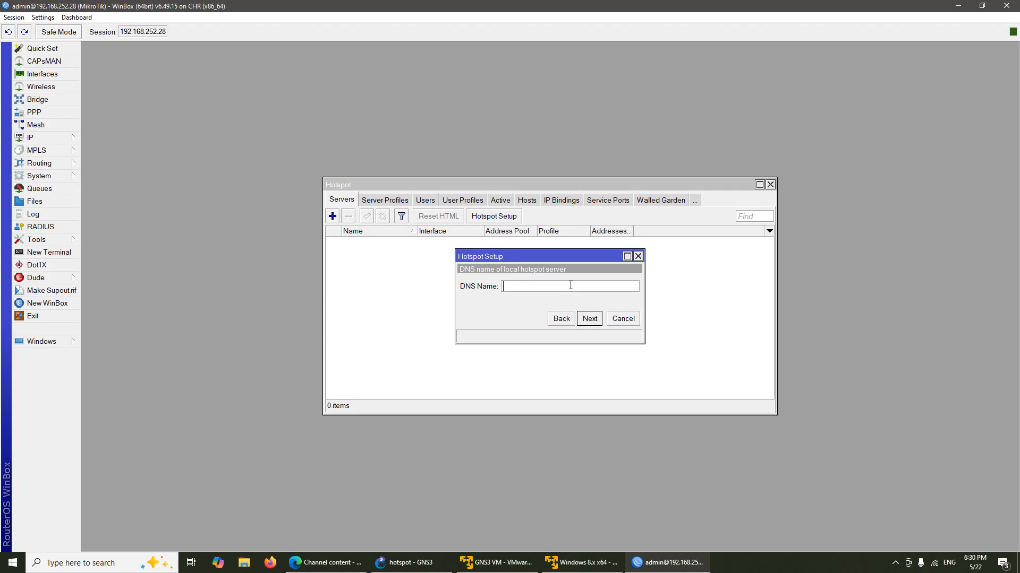
text(khmer)
text(24-)
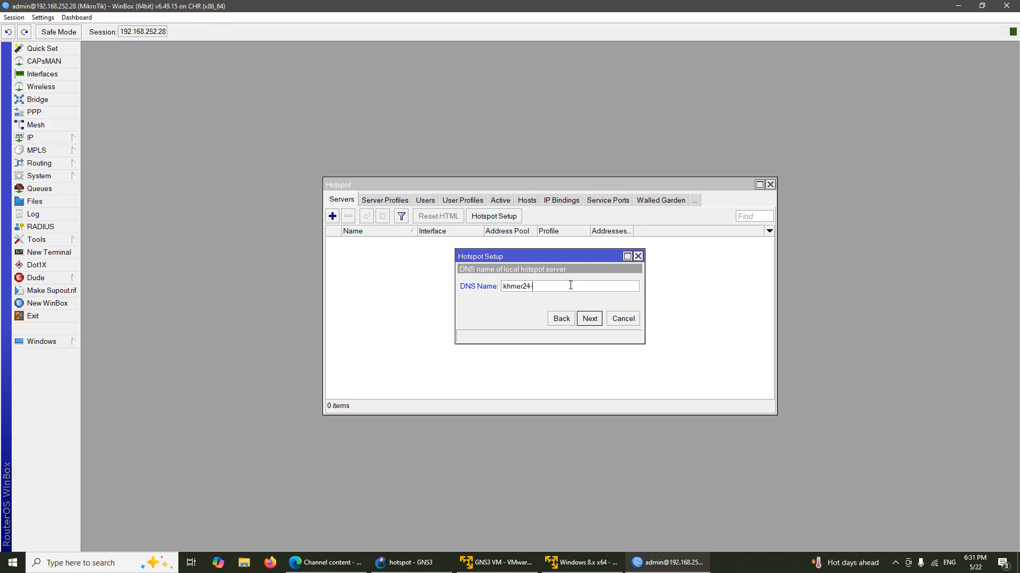
text(network24.com)
click(589, 318)
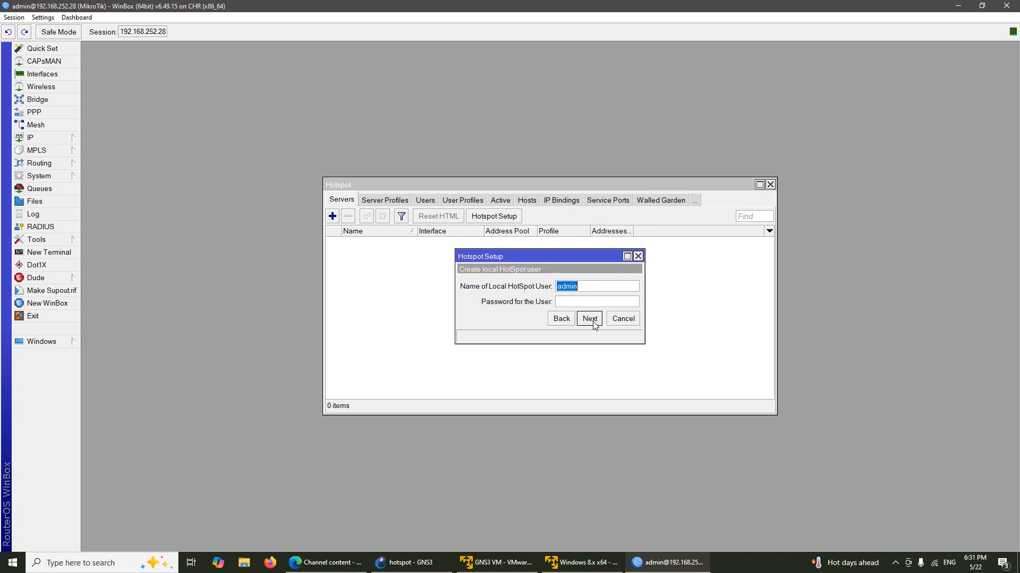
Step: Create local hotspot user user1 with a password and finish the setup
click(576, 302)
drag(588, 286, 537, 277)
text(user1)
click(566, 302)
text(123)
click(590, 318)
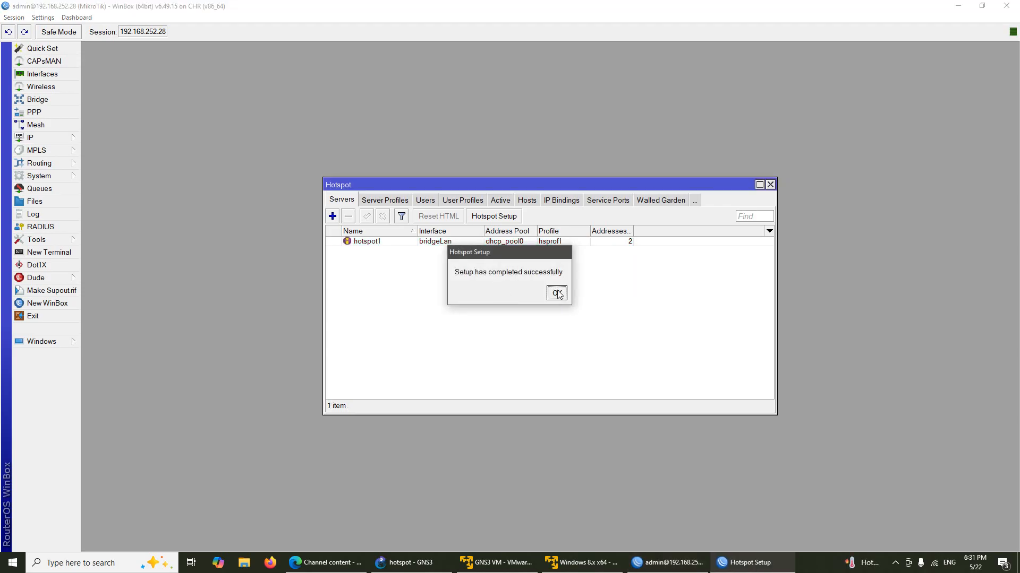
click(557, 293)
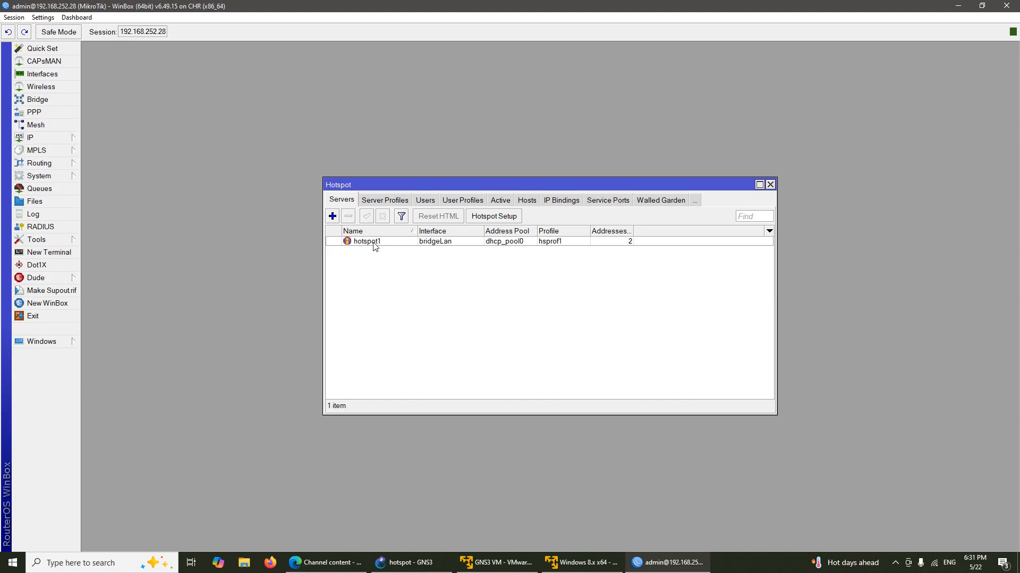
Step: Review the hsprof1 server profile and the servers list, then select user1 under Users
click(385, 199)
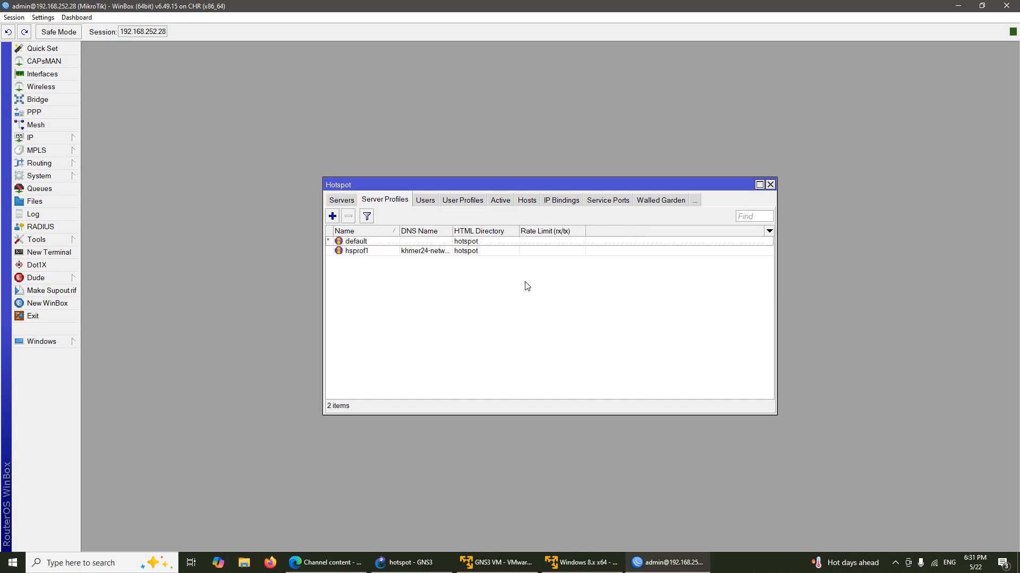
click(431, 252)
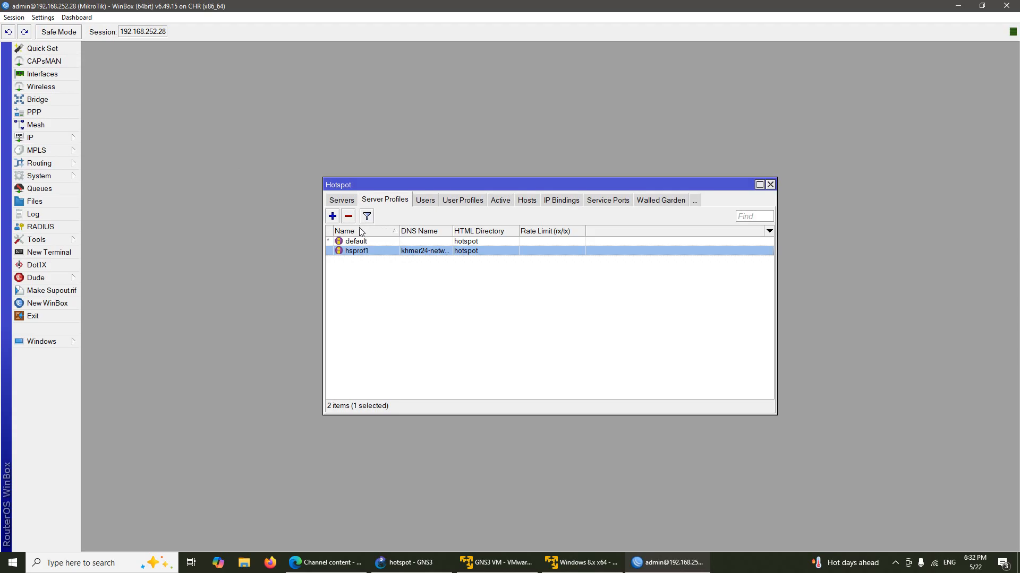
click(348, 203)
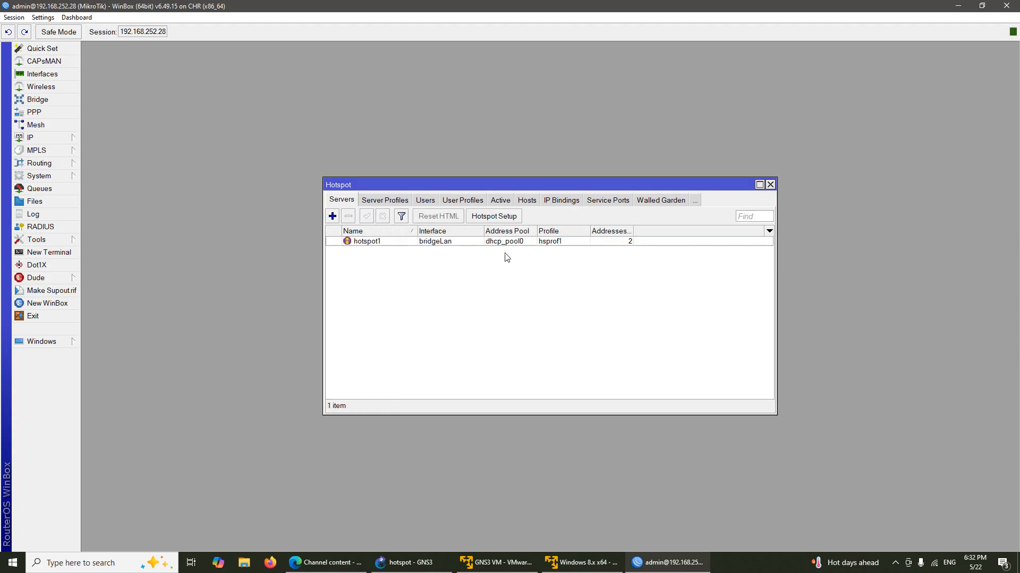
click(395, 201)
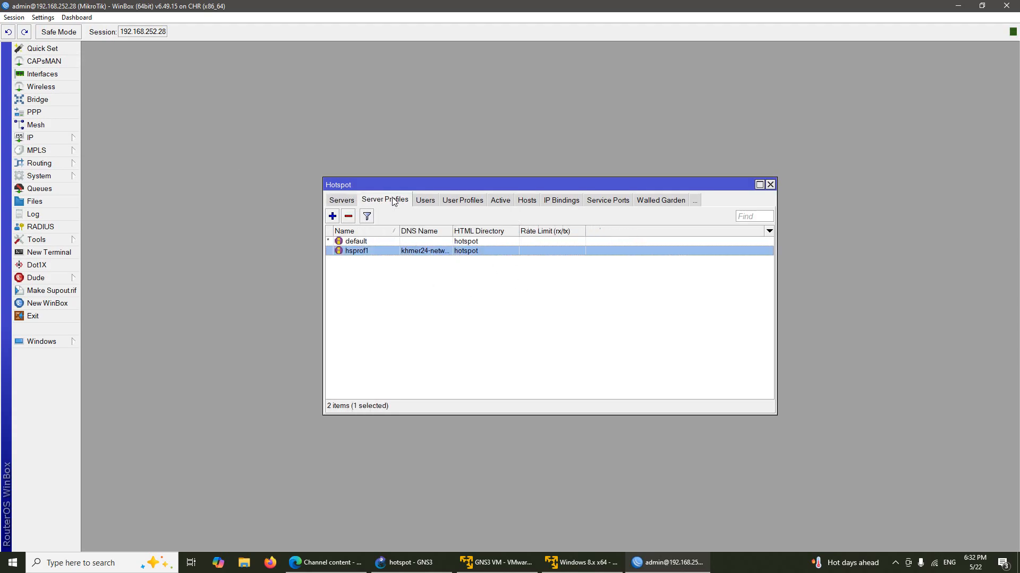
click(426, 200)
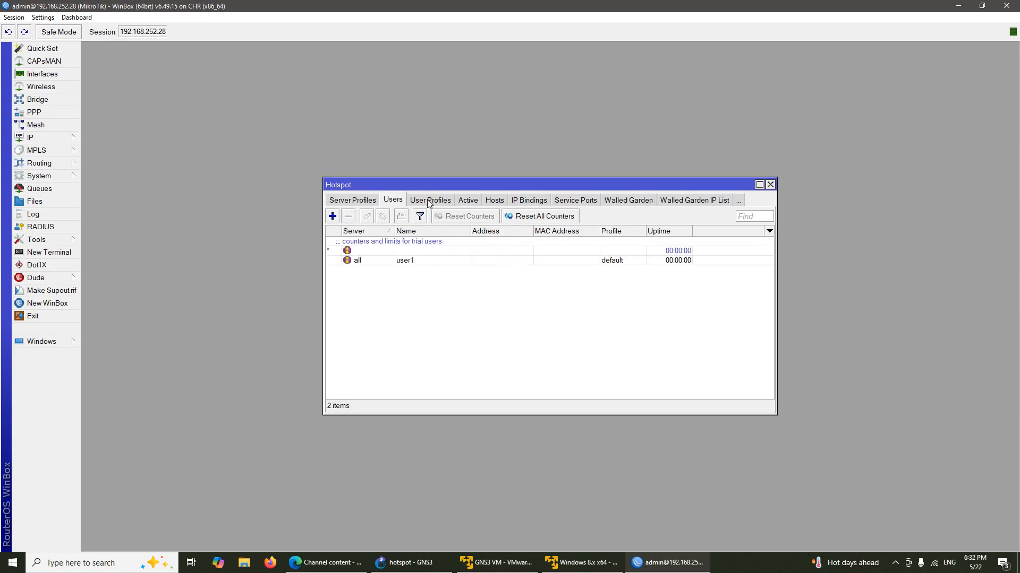
click(398, 261)
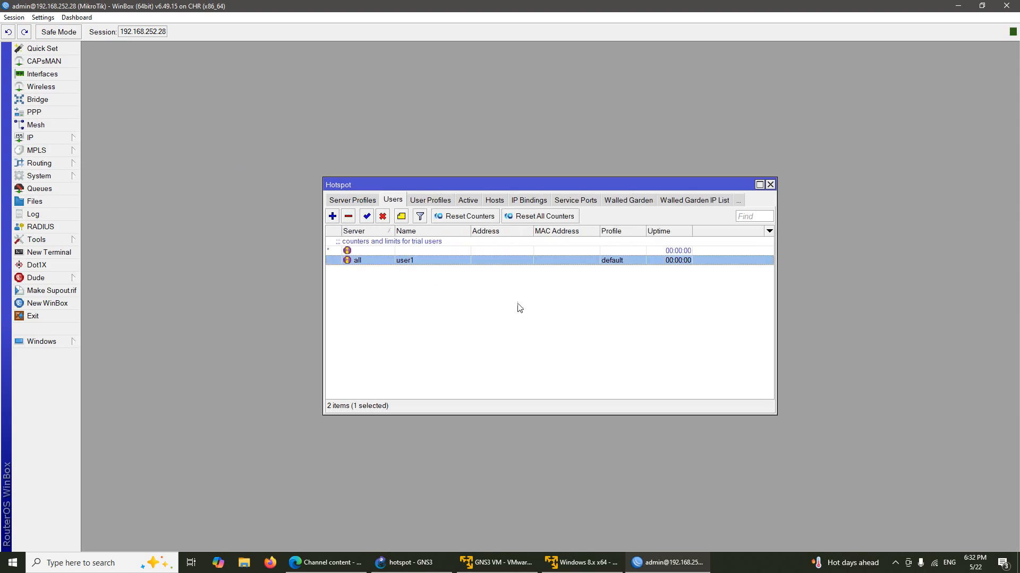
Step: Add hotspot user user2 with a password, keeping the default profile
click(333, 216)
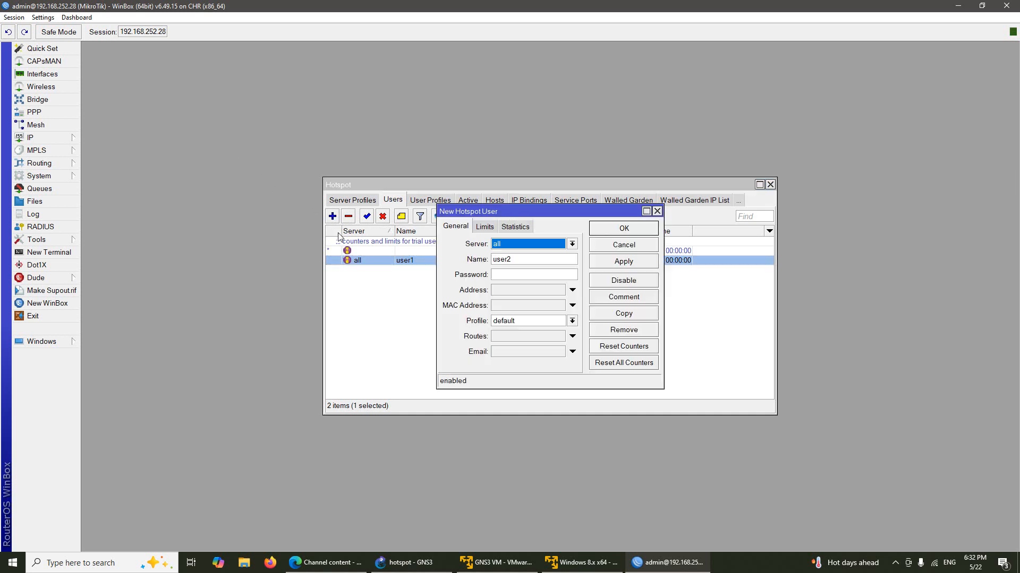
click(522, 276)
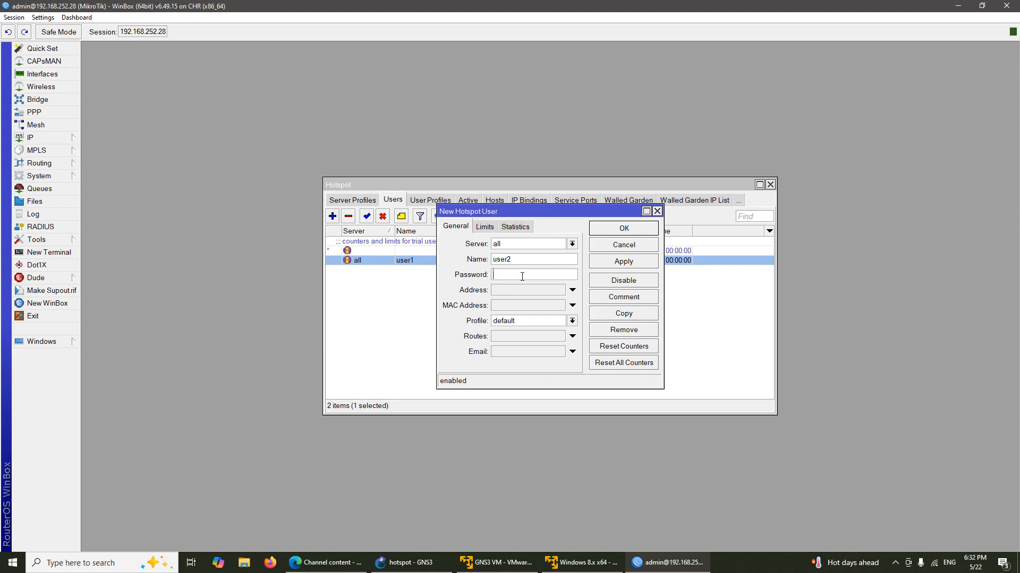
text(***)
drag(595, 214, 612, 266)
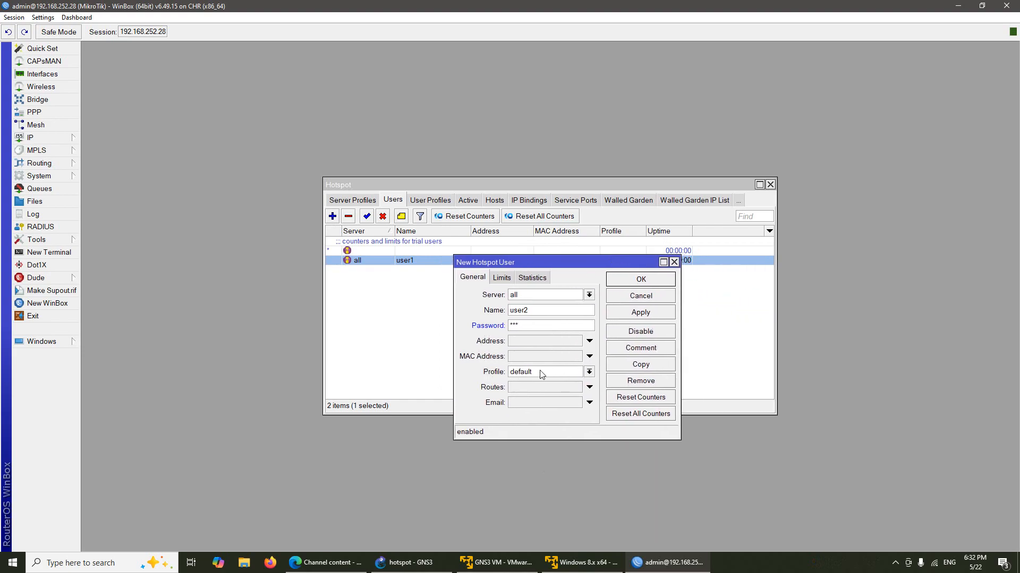
click(625, 281)
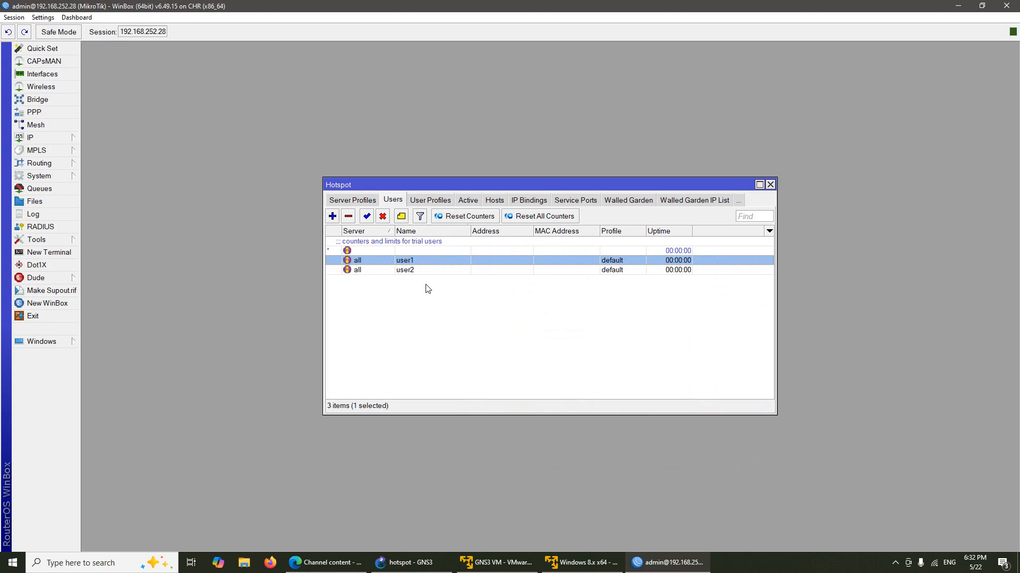
click(435, 199)
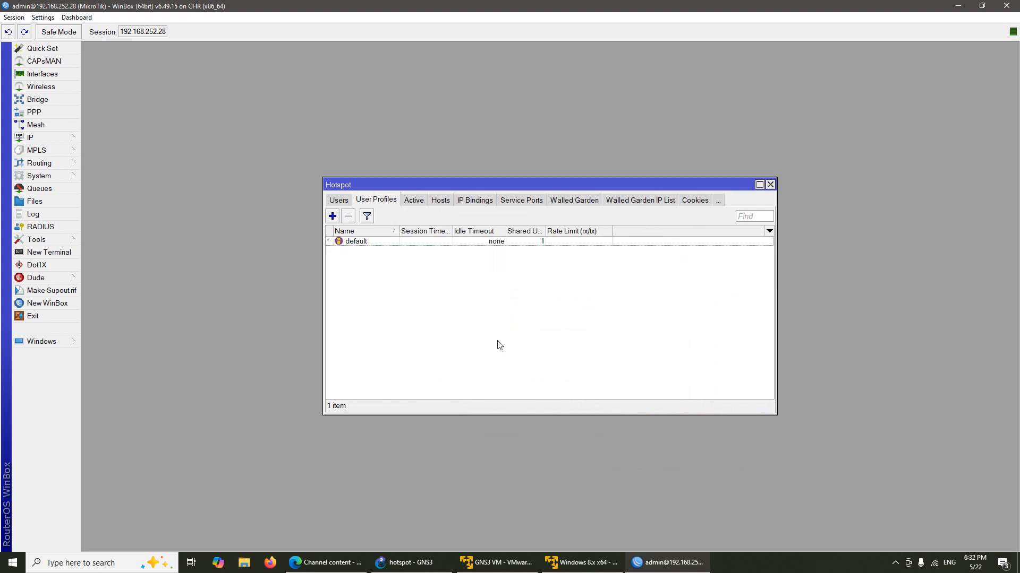
click(376, 242)
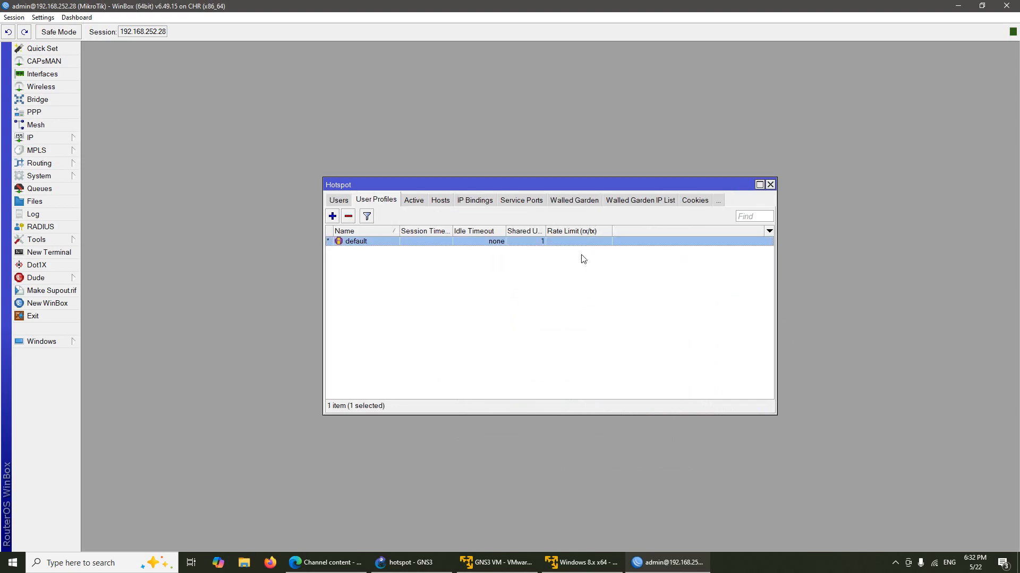
drag(545, 230, 593, 230)
double_click(535, 243)
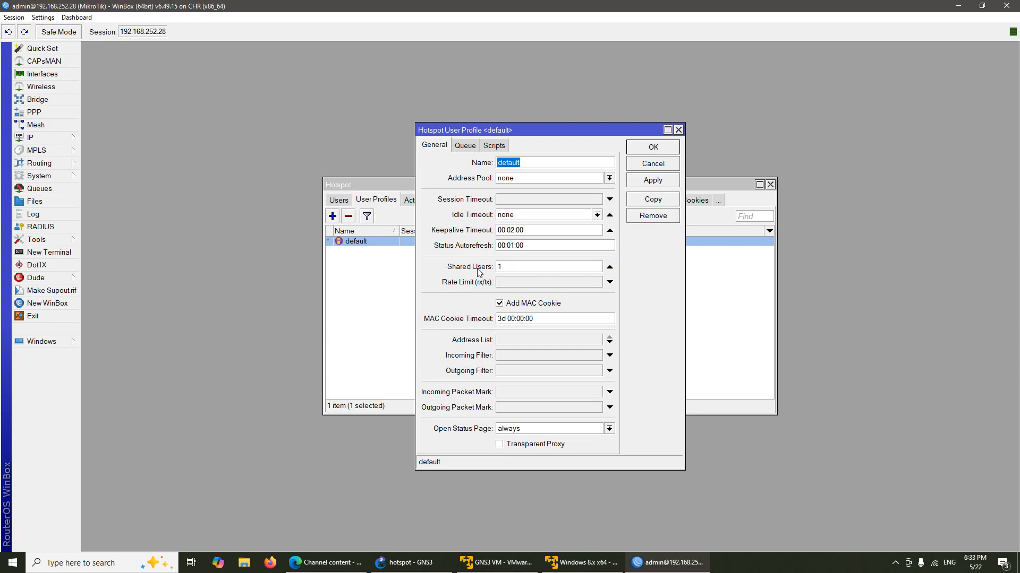
click(678, 129)
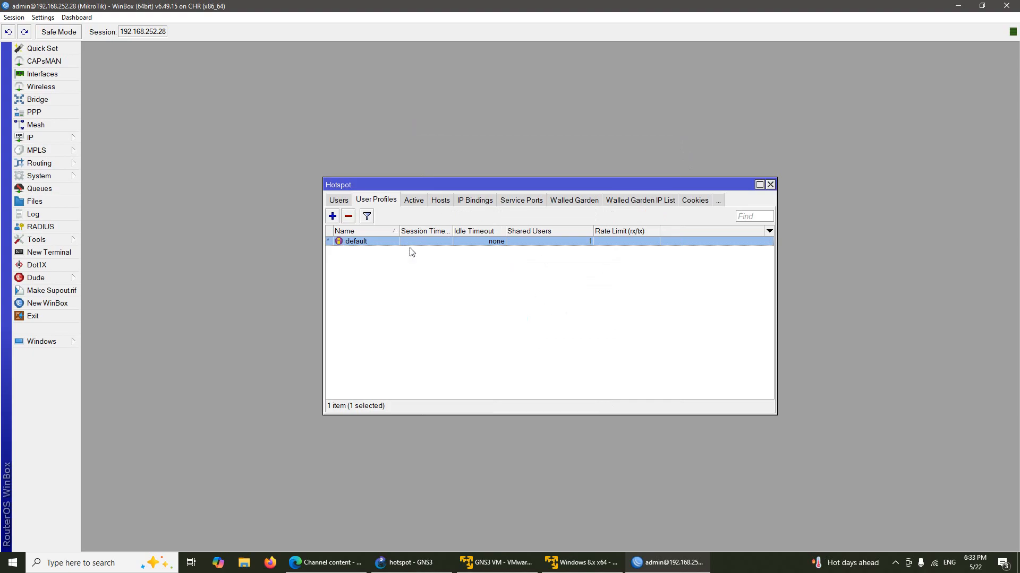
click(340, 201)
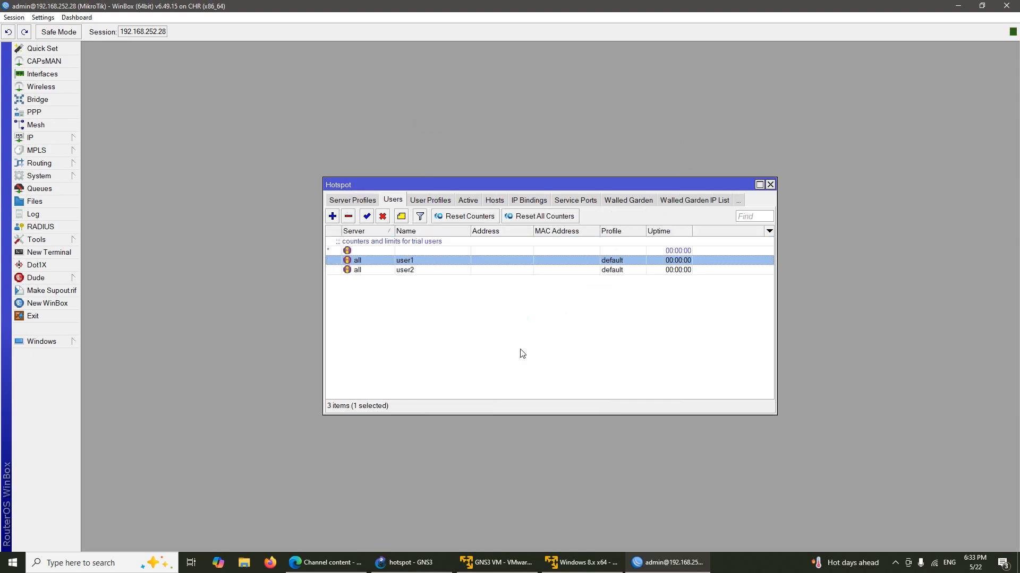
click(431, 271)
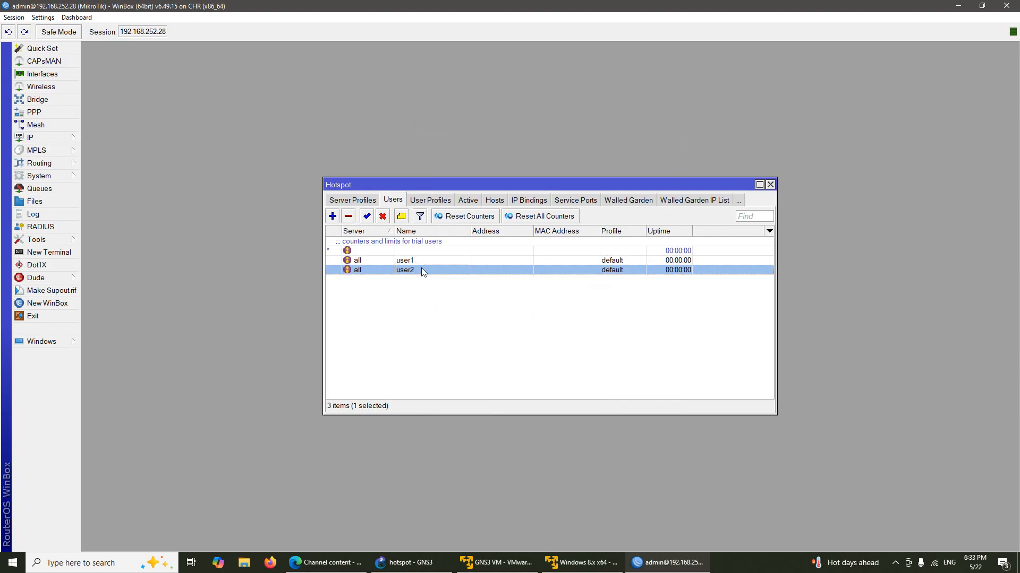
click(422, 261)
click(425, 282)
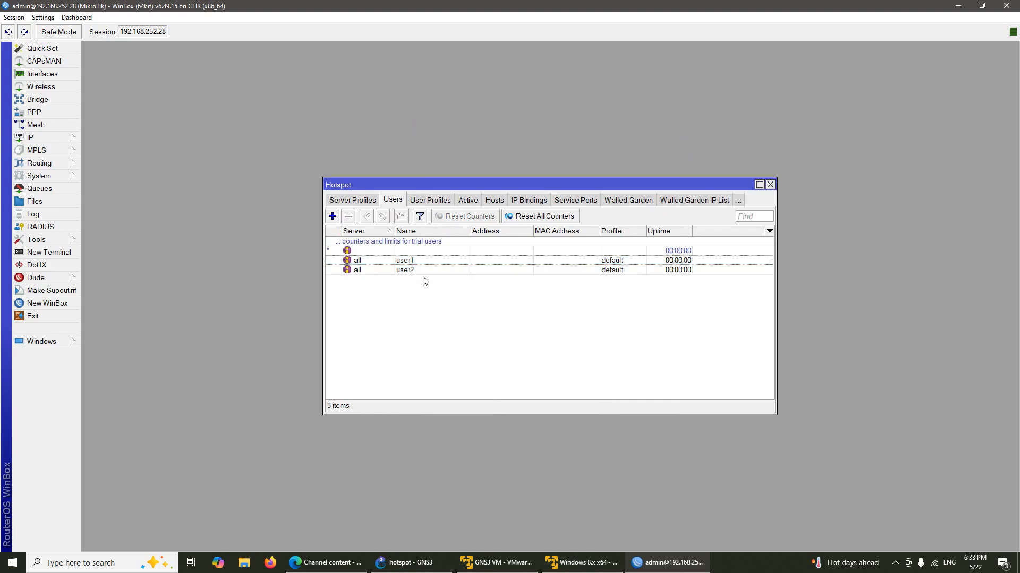
Step: In the Windows VM, close the command prompt and load 192.168.1.1 in Chrome
click(589, 564)
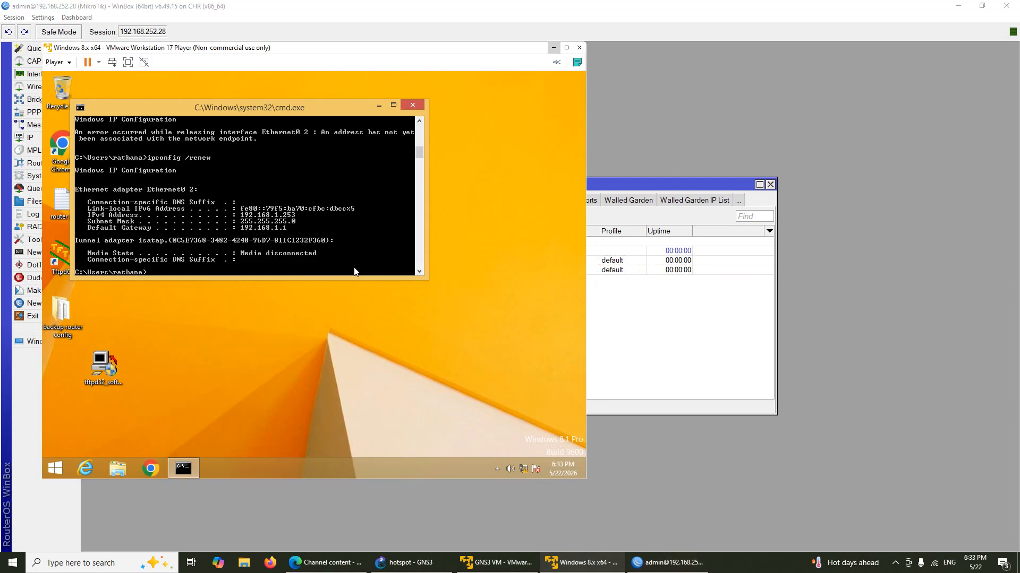
key(Up)
click(410, 105)
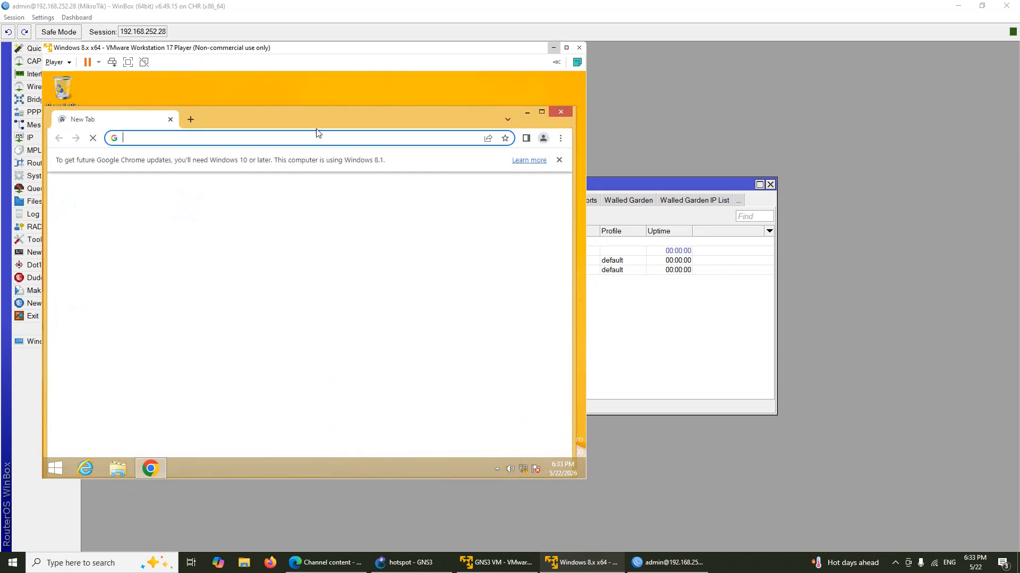
click(319, 137)
text(192)
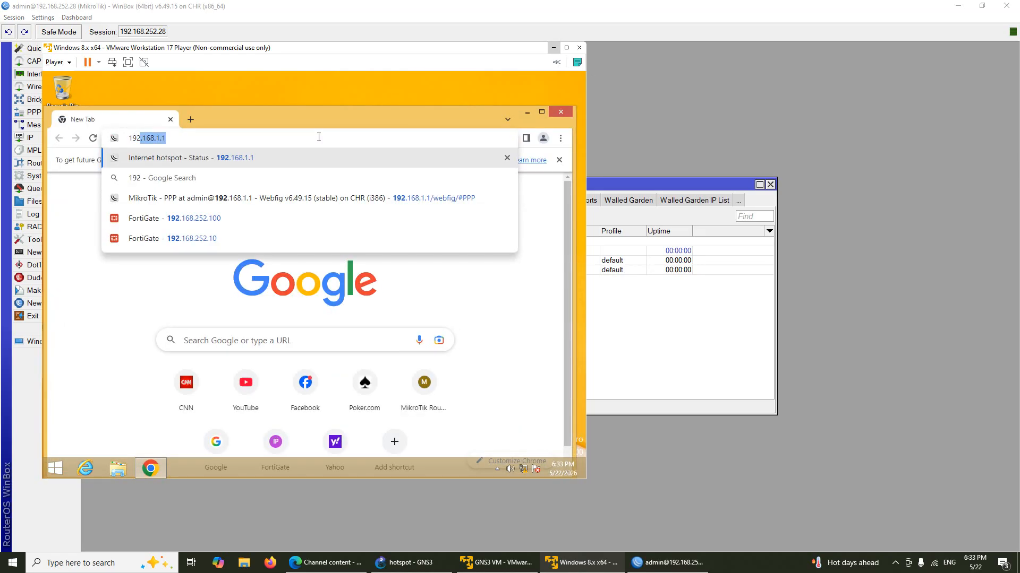
key(Right)
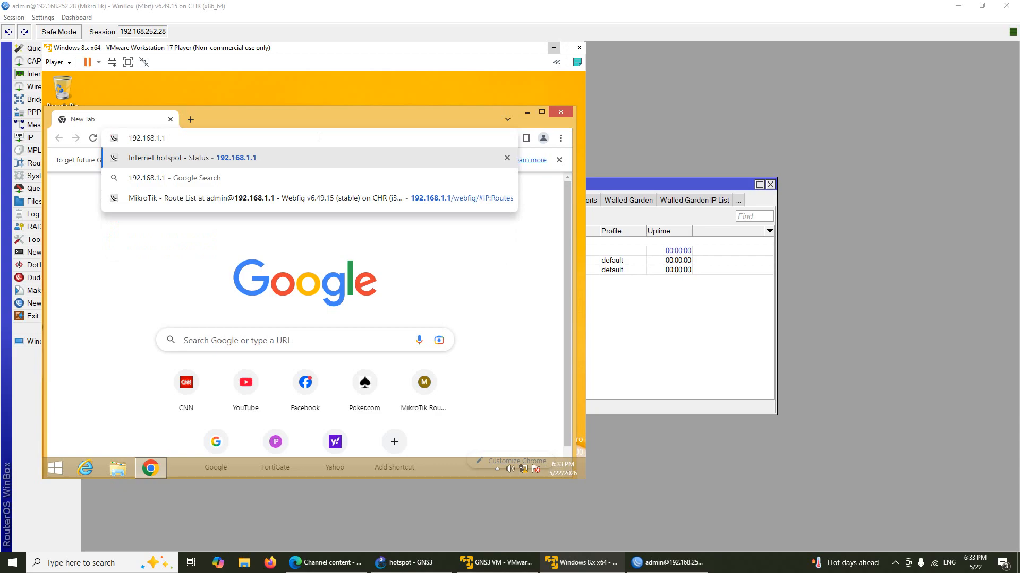
key(Return)
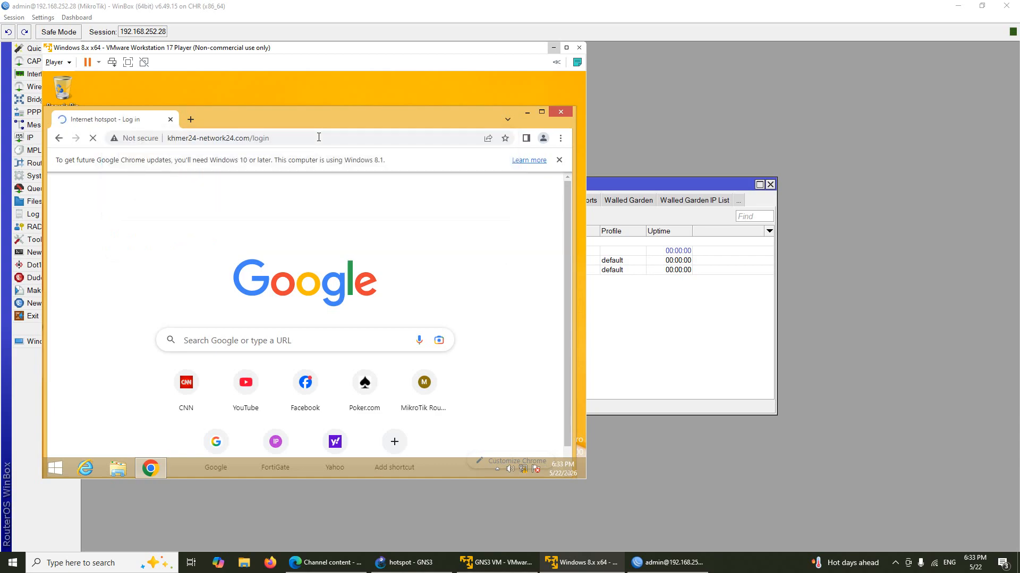
Step: Log in to the hotspot as user1 with its password and decline saving the password
click(366, 285)
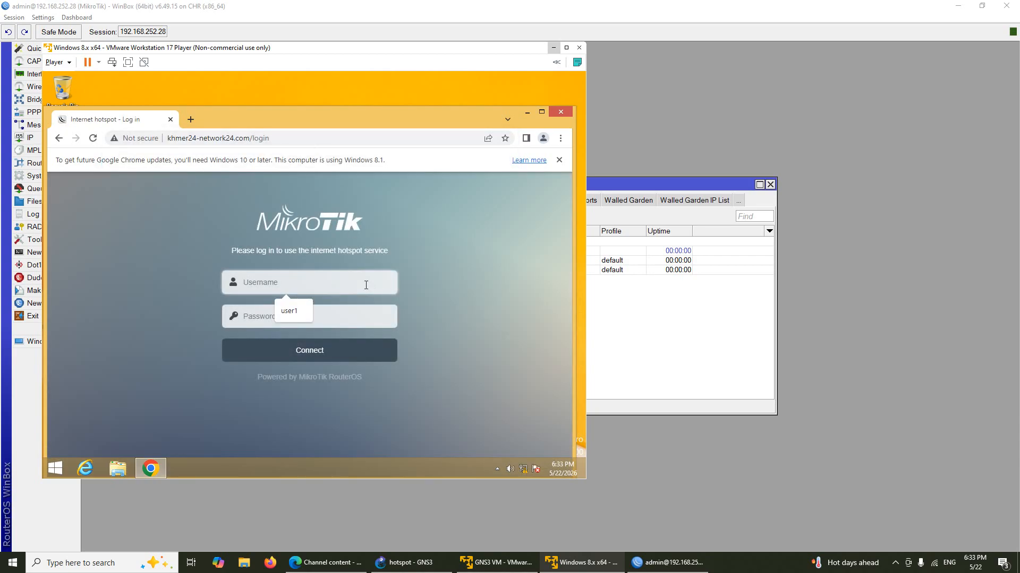
text(user1)
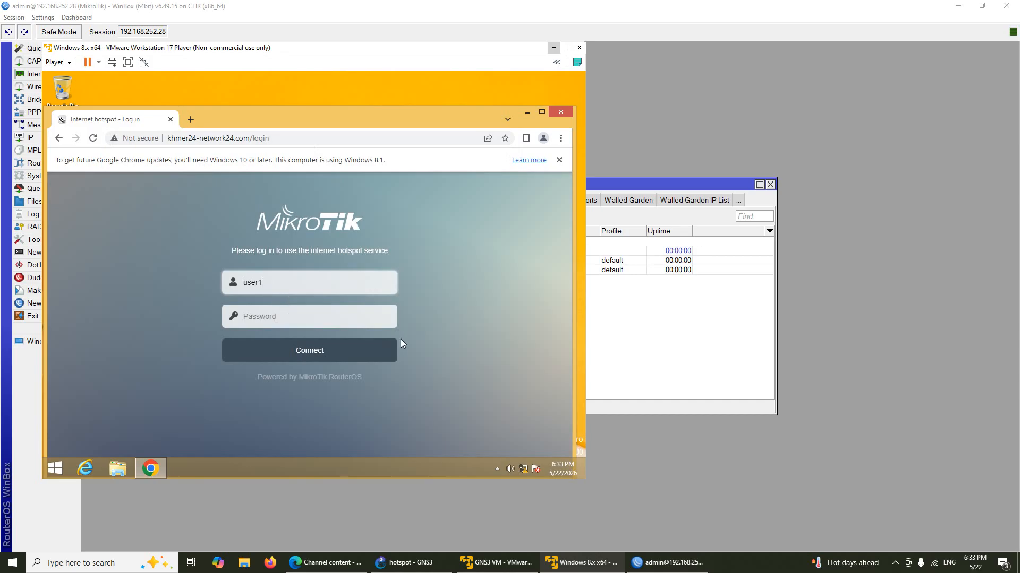
click(376, 317)
text(123)
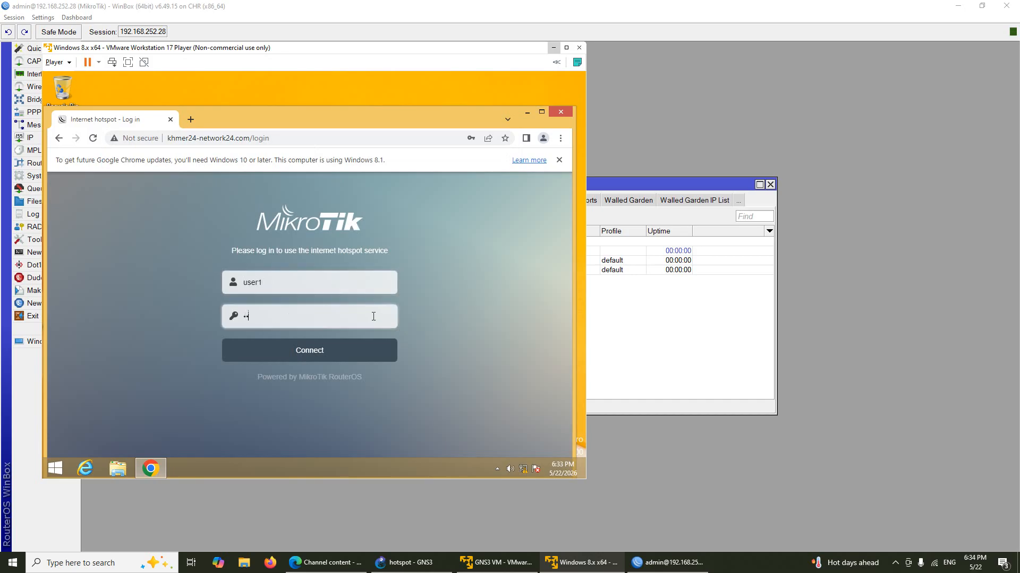
click(371, 347)
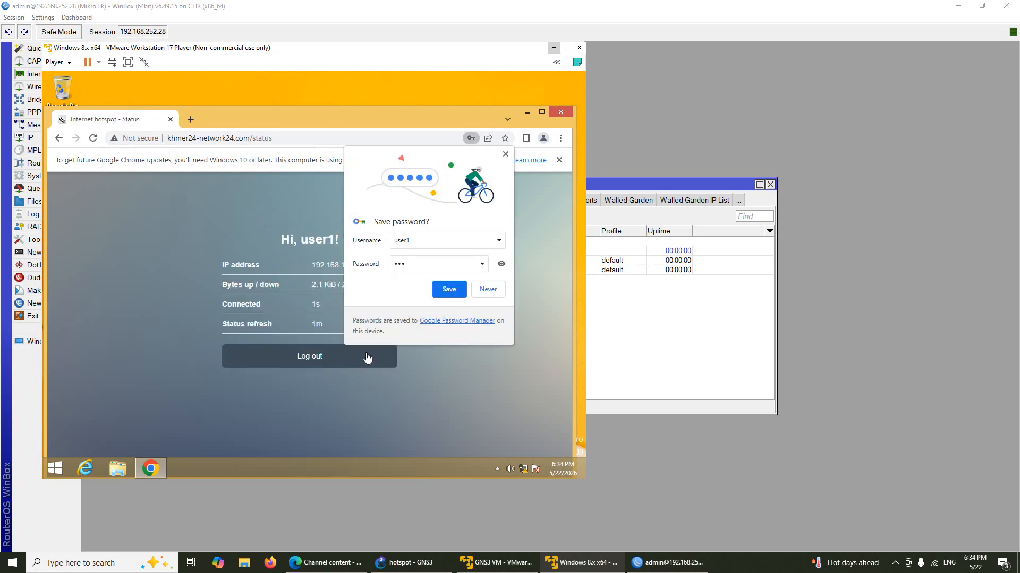
click(505, 155)
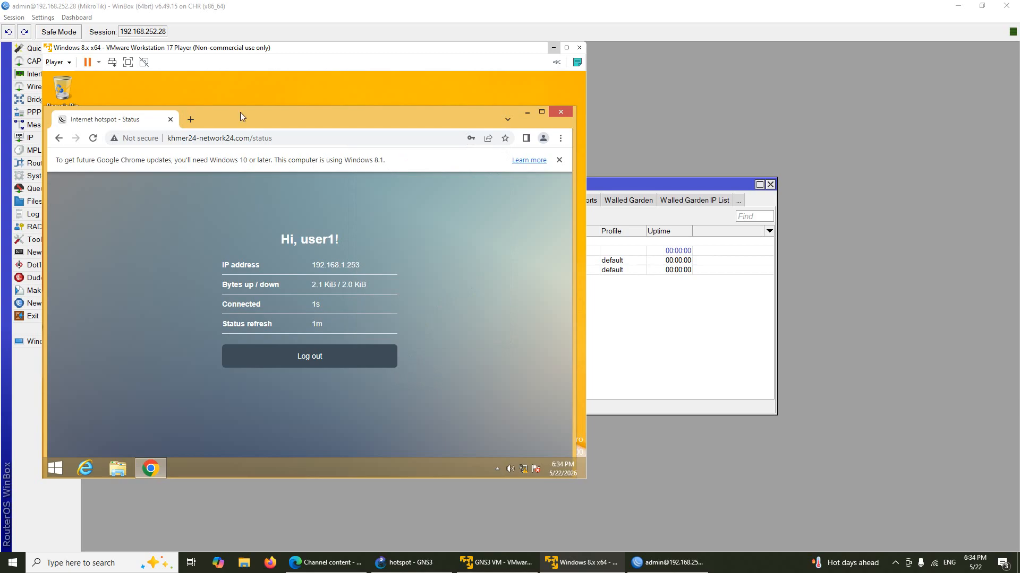
click(190, 120)
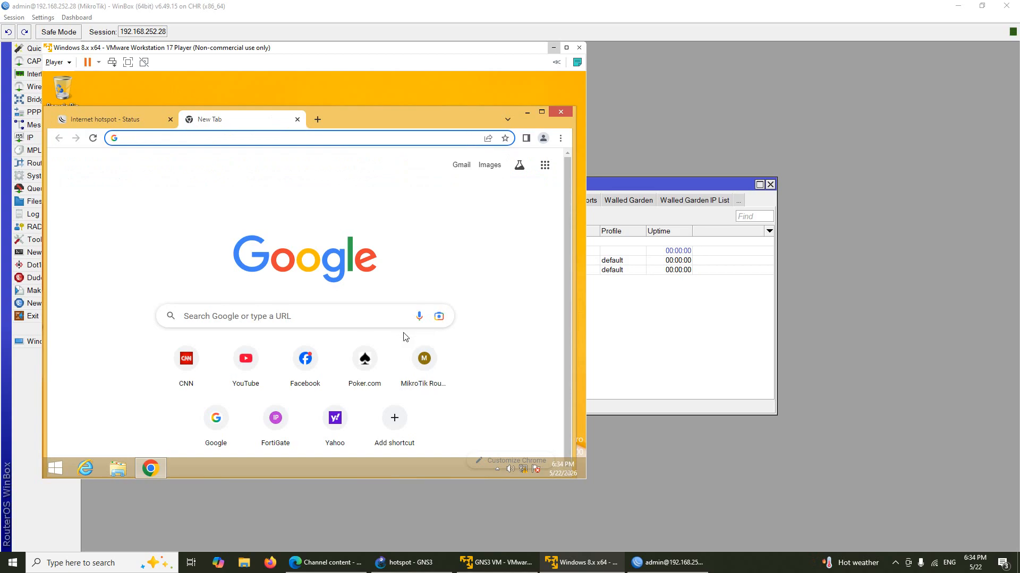
Step: Run ping 8.8.8.8 from a command prompt to confirm internet replies, then close it
key(super+r)
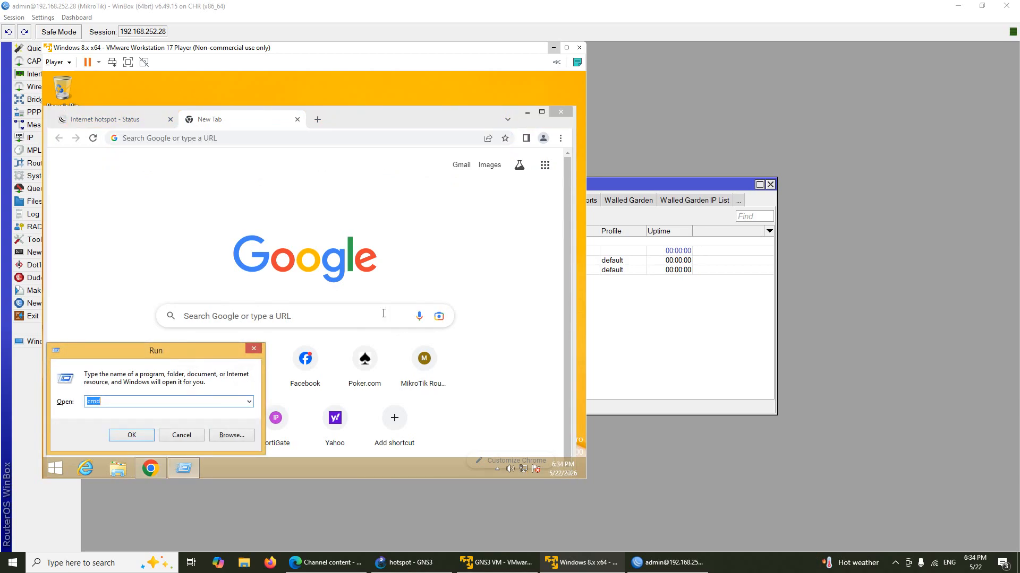
key(Return)
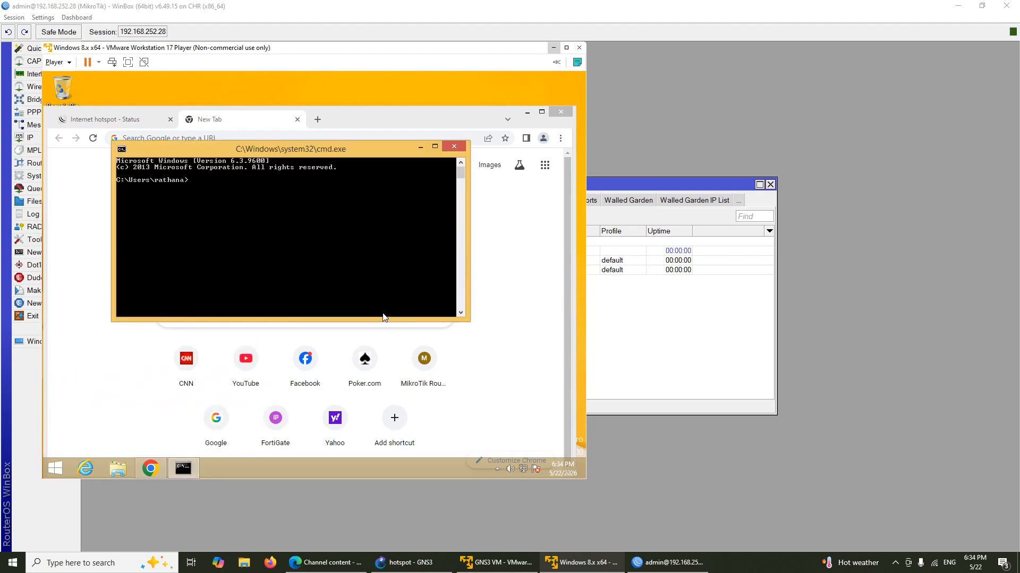
text(ping 8.8.8.8)
key(Return)
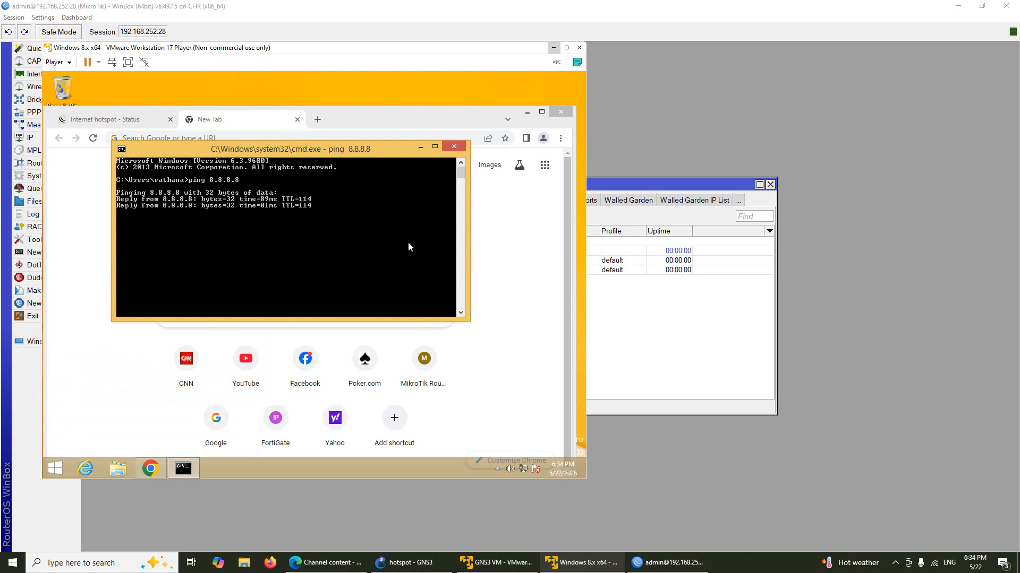
click(454, 147)
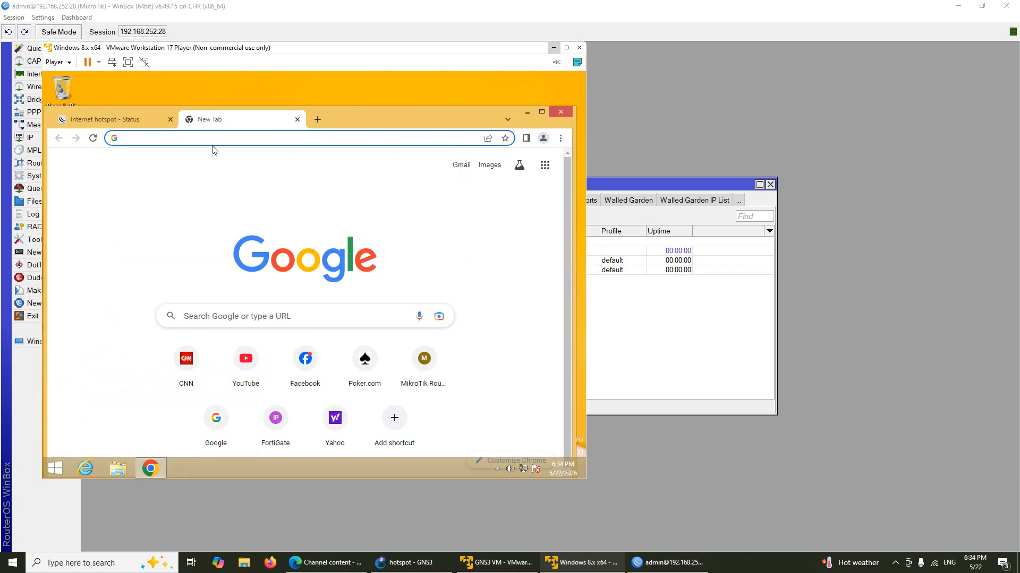
Step: Return to the hotspot status tab and select the khmer24-network24.com part of its address
click(135, 129)
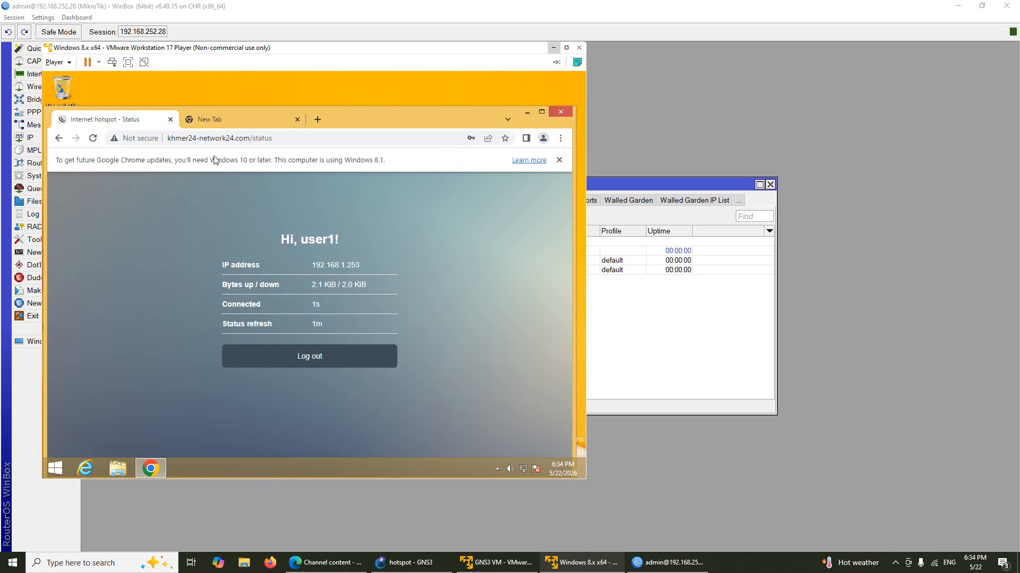
click(202, 140)
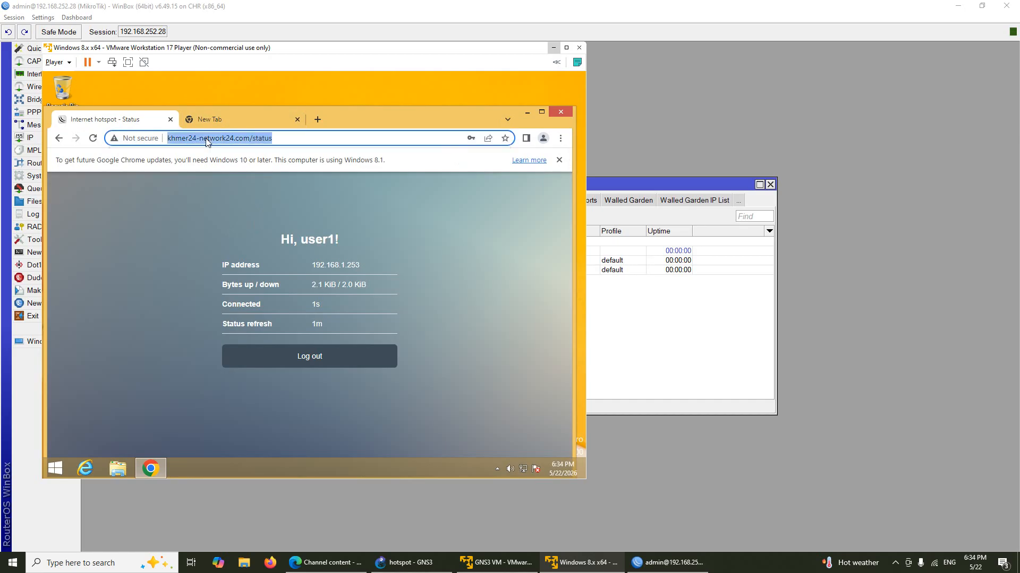
click(249, 138)
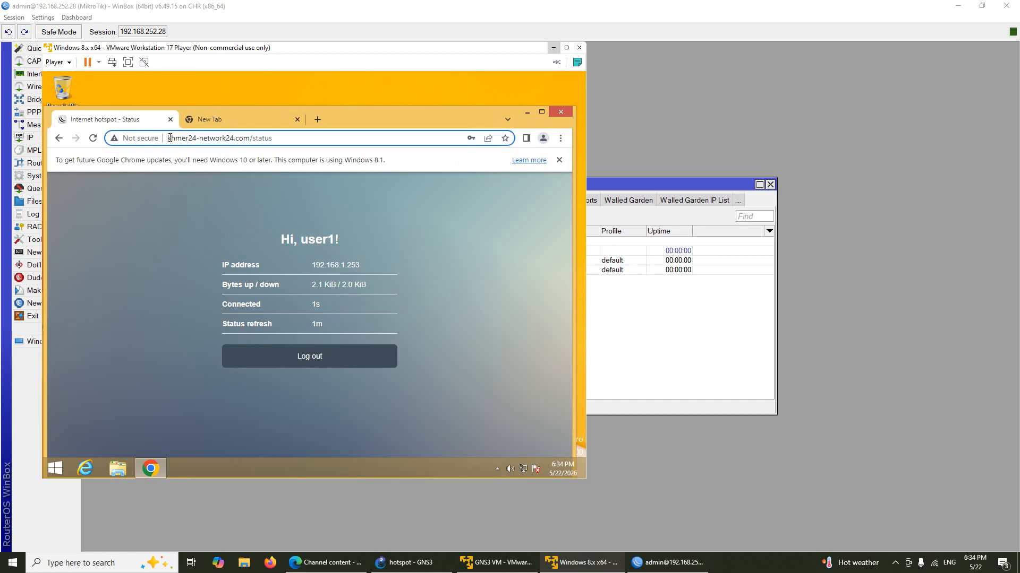
drag(168, 138, 247, 160)
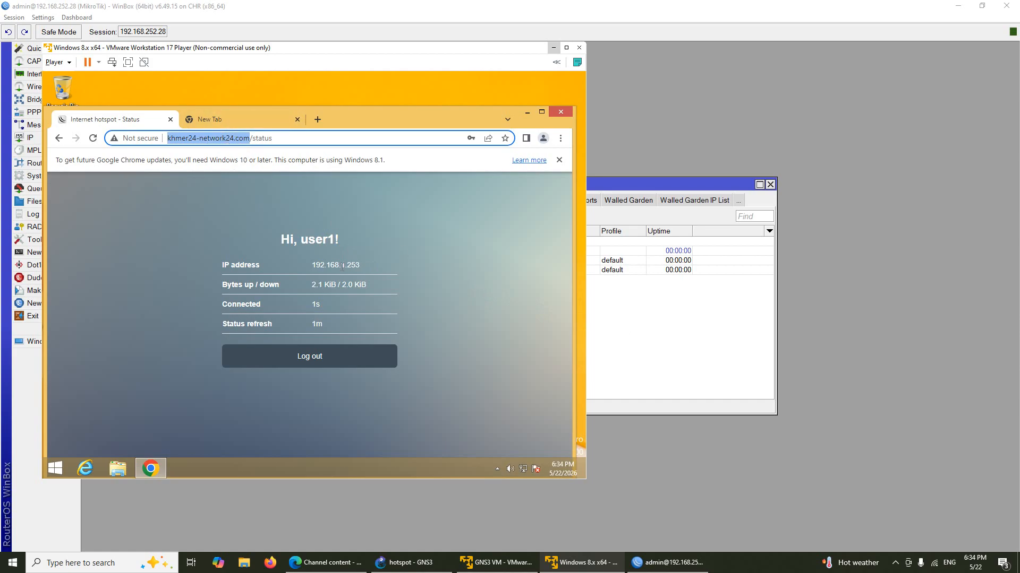
Step: Open the router's IP address list in WinBox and select 192.168.1.1/24 on bridgeLan
click(609, 315)
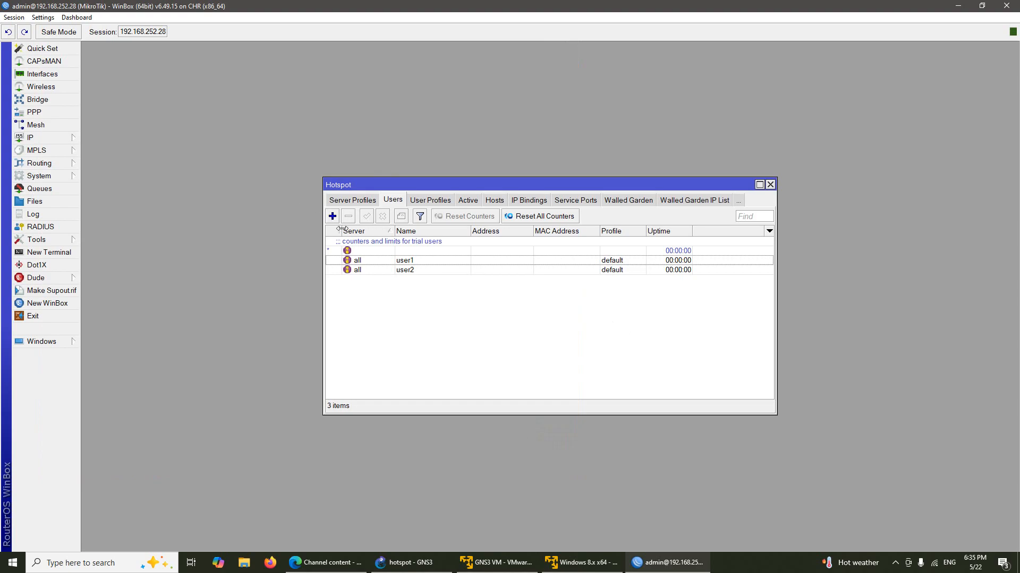
click(73, 139)
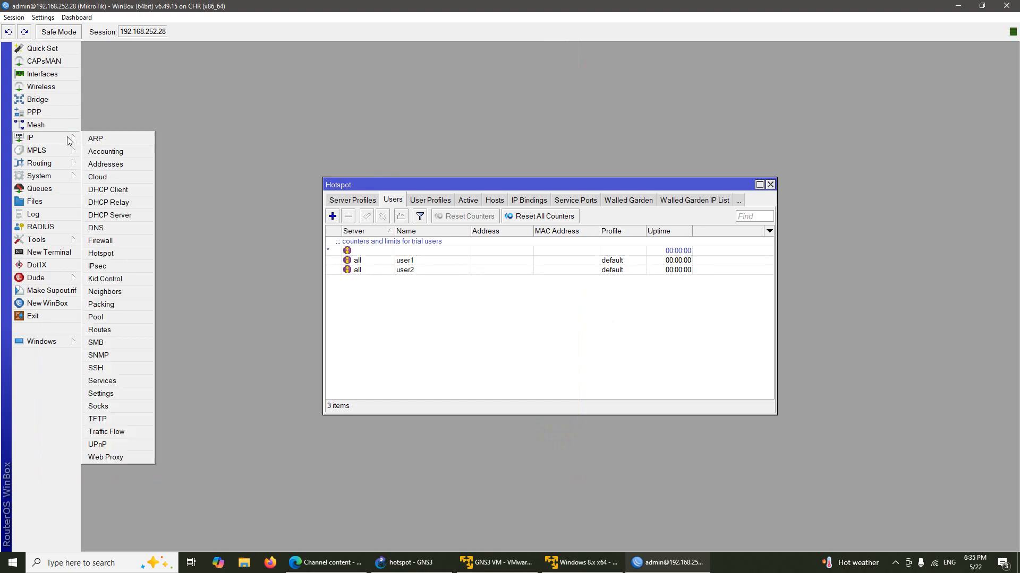
click(125, 164)
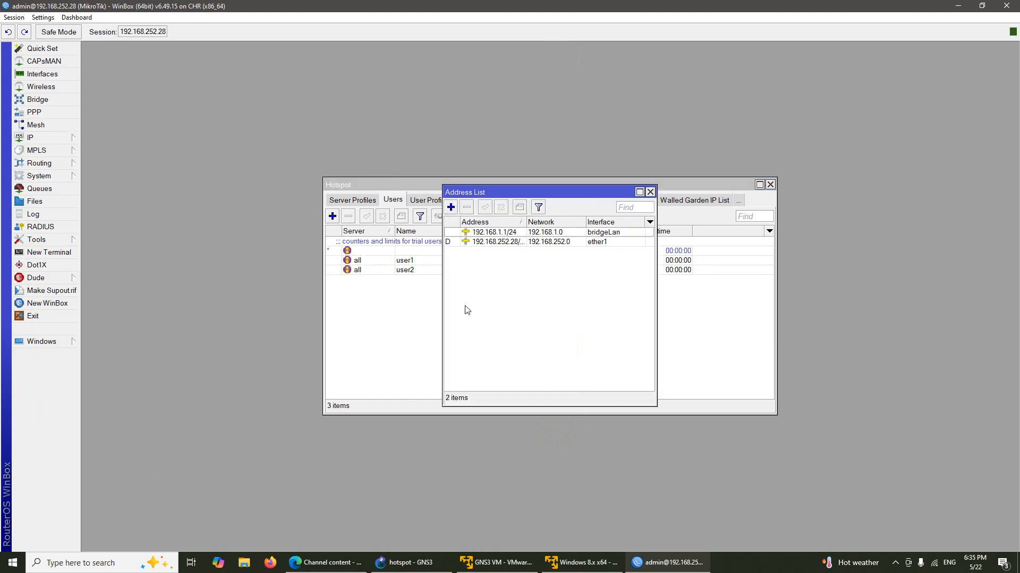
click(521, 233)
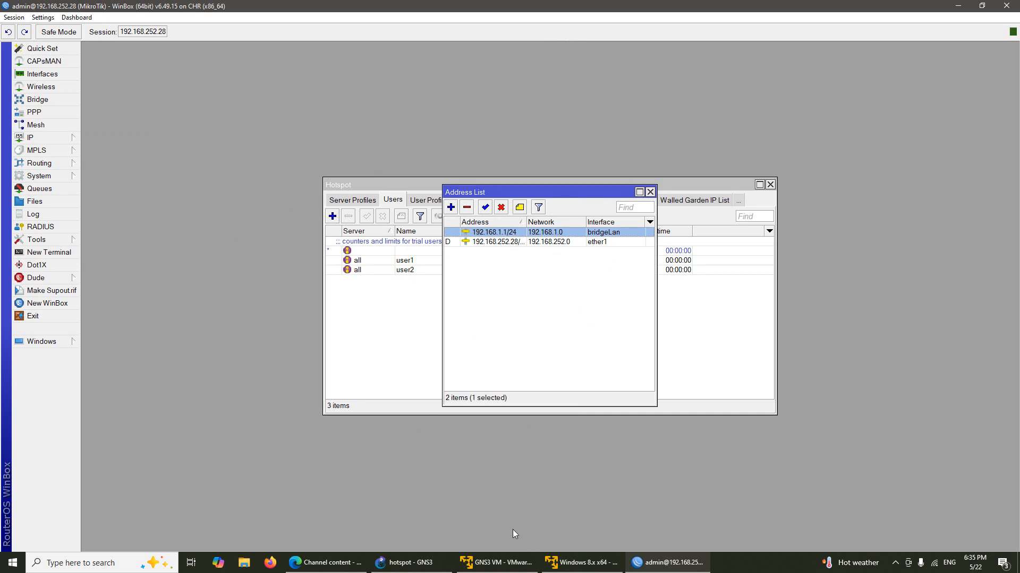
click(595, 565)
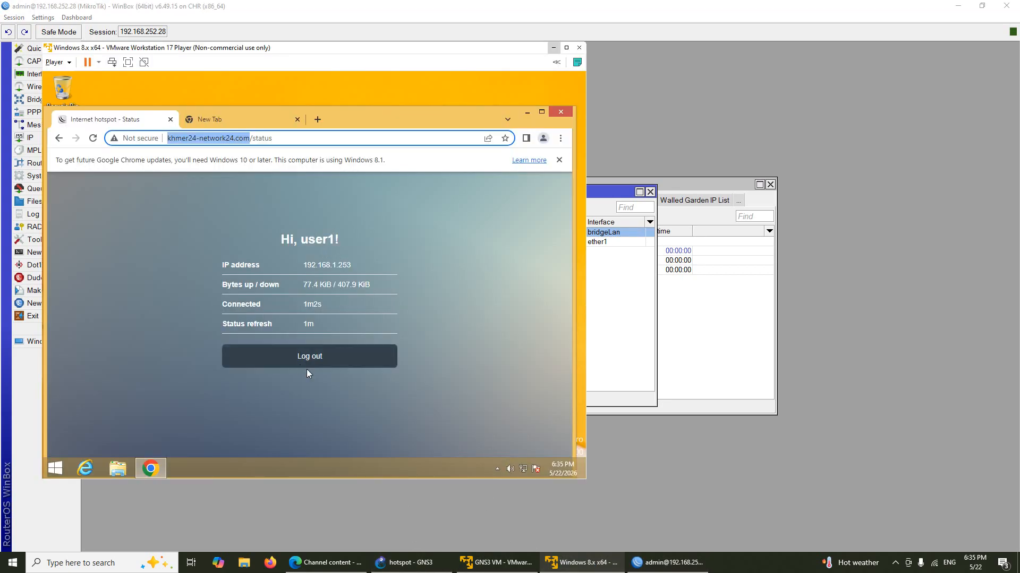
Step: Log user1 out of the hotspot and reload the khmer24-network24.com page
click(322, 360)
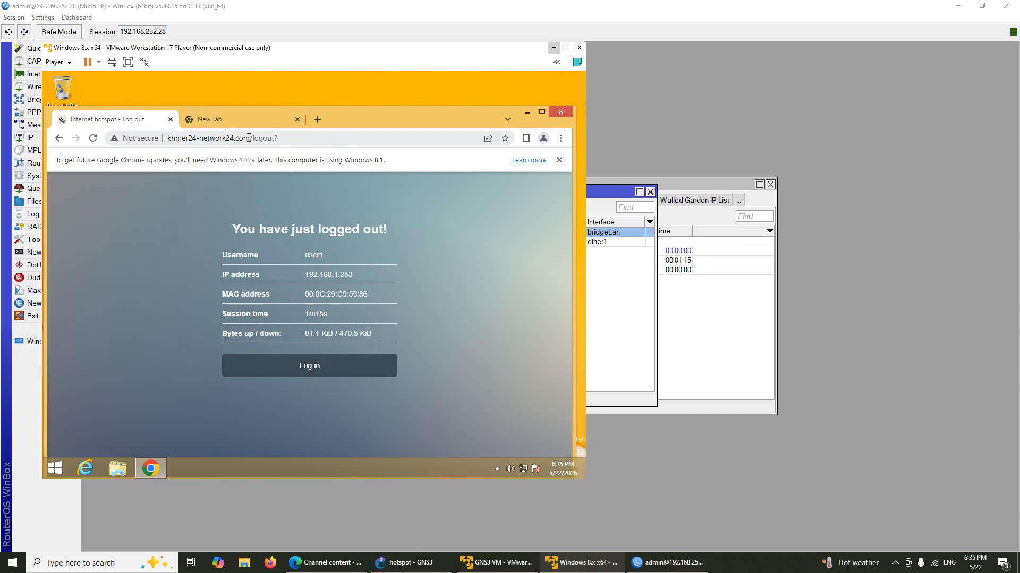
drag(255, 140, 305, 144)
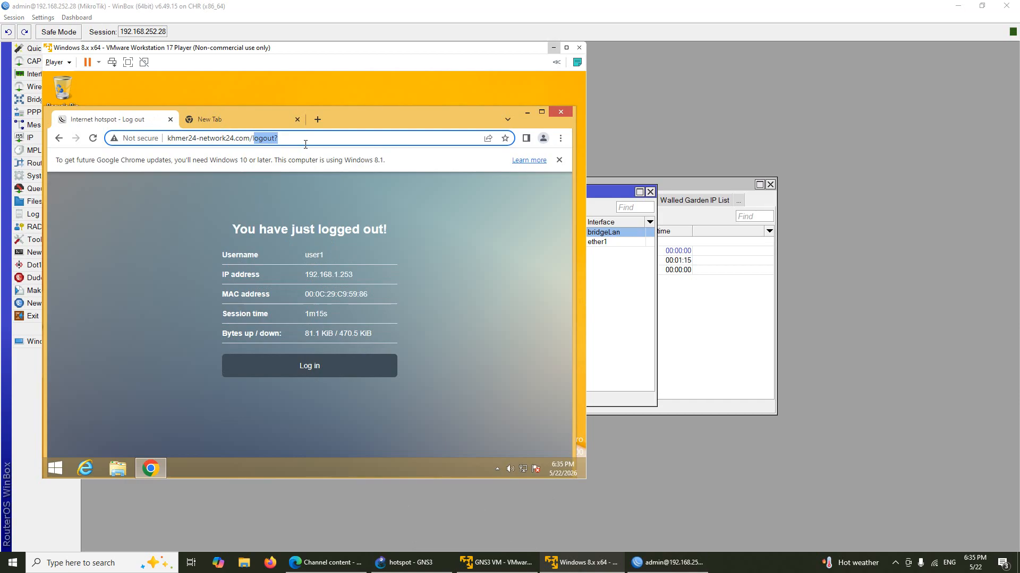
text(l)
key(BackSpace)
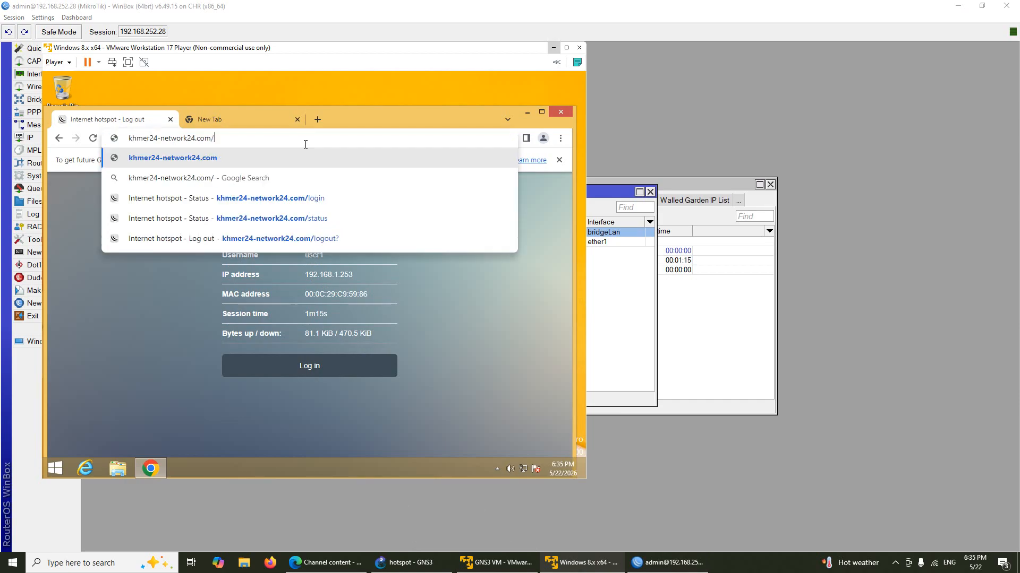
key(Return)
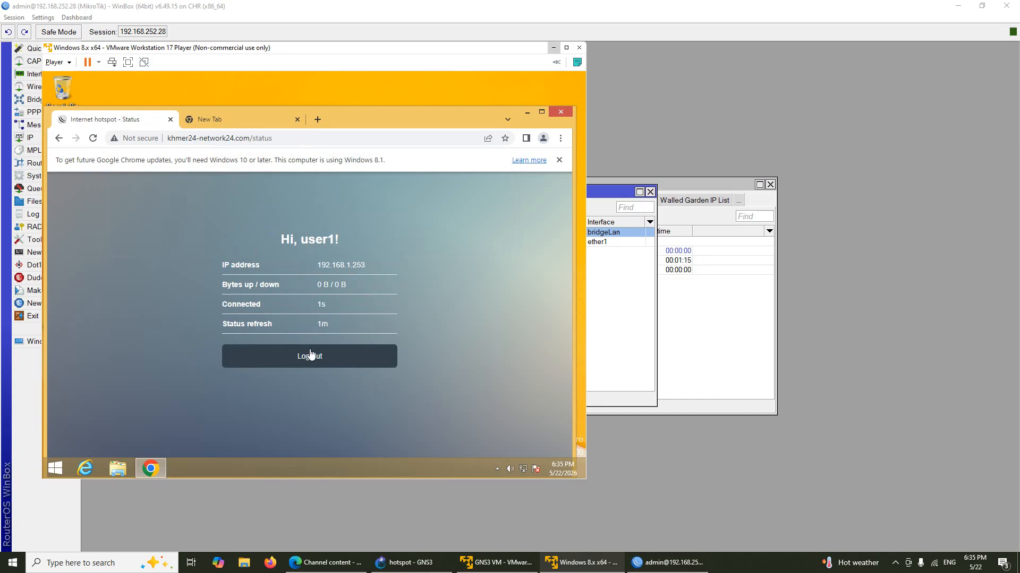
Step: Log user1 out again and close the hotspot tab, keeping the new tab
click(347, 361)
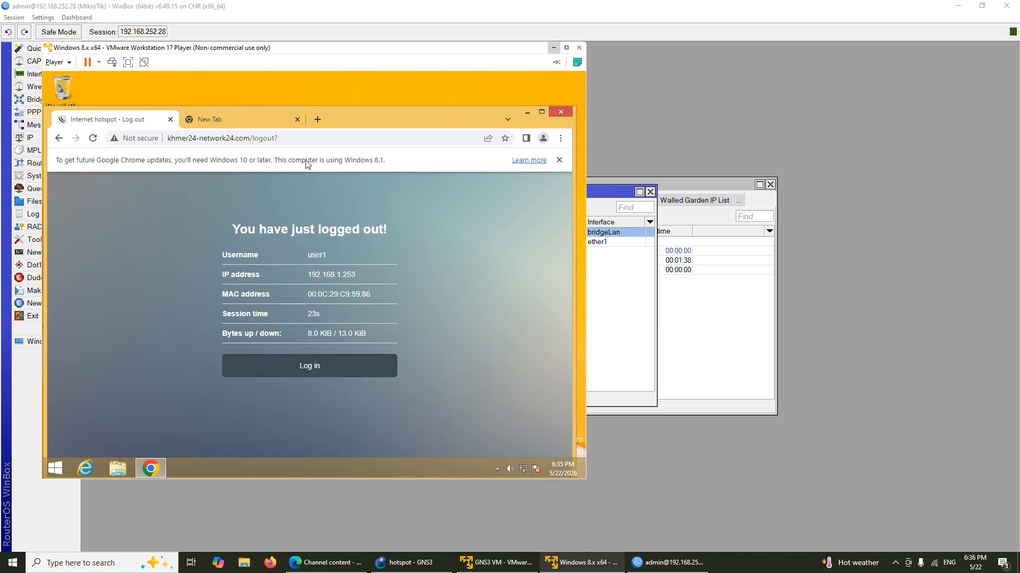
click(264, 118)
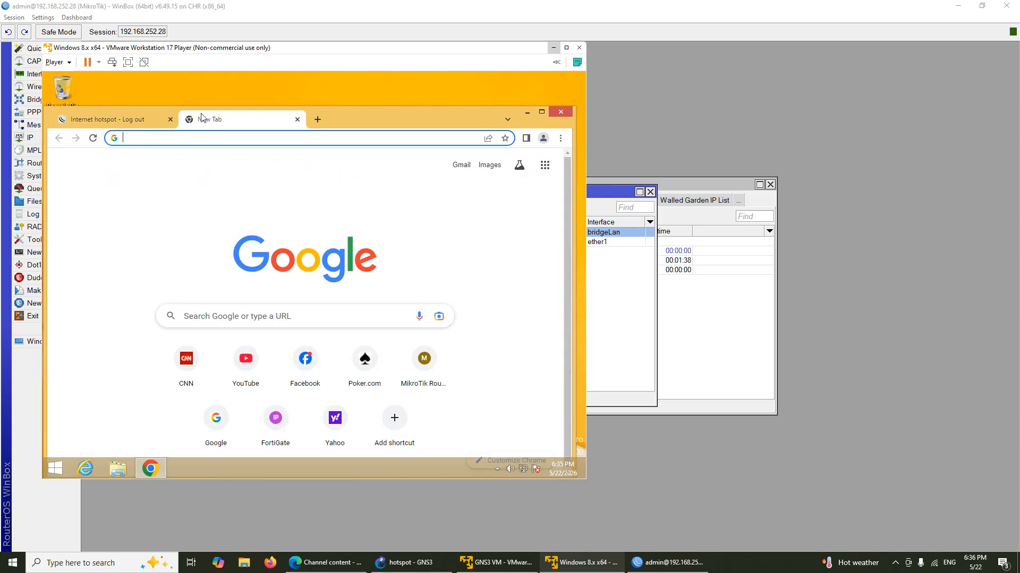
click(169, 121)
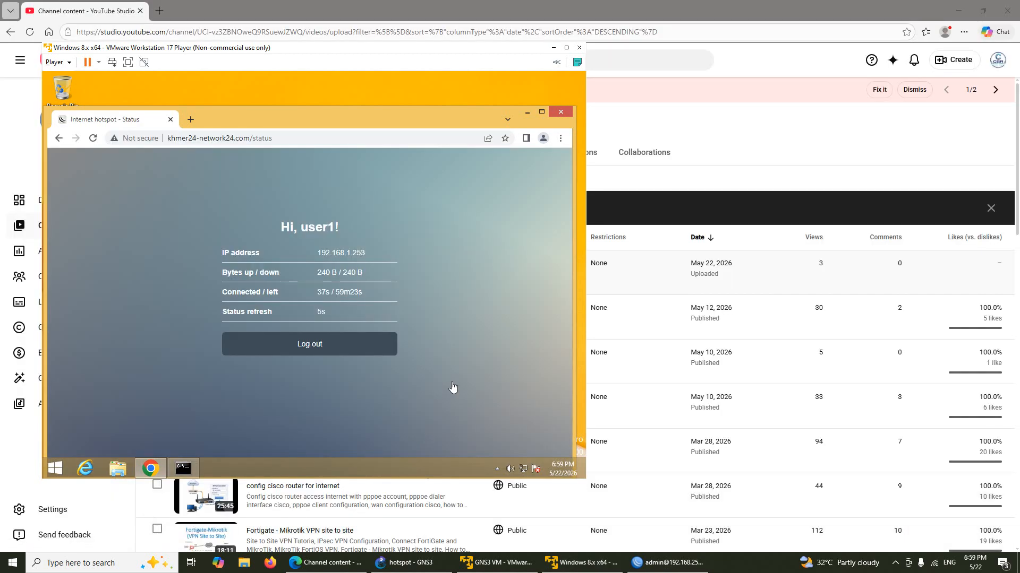
Step: Switch from the Windows VM back to the WinBox hotspot window
click(452, 388)
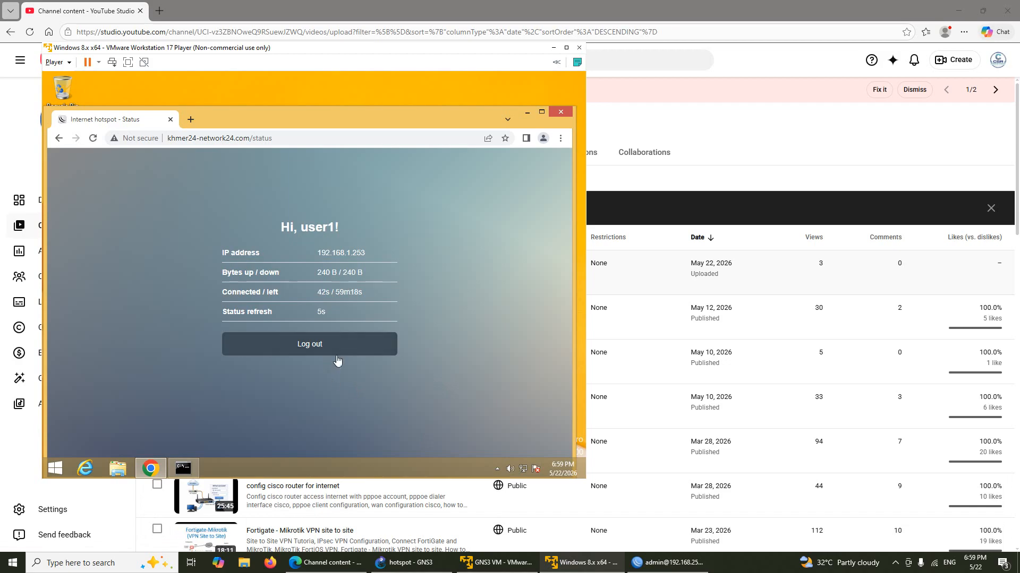
click(664, 562)
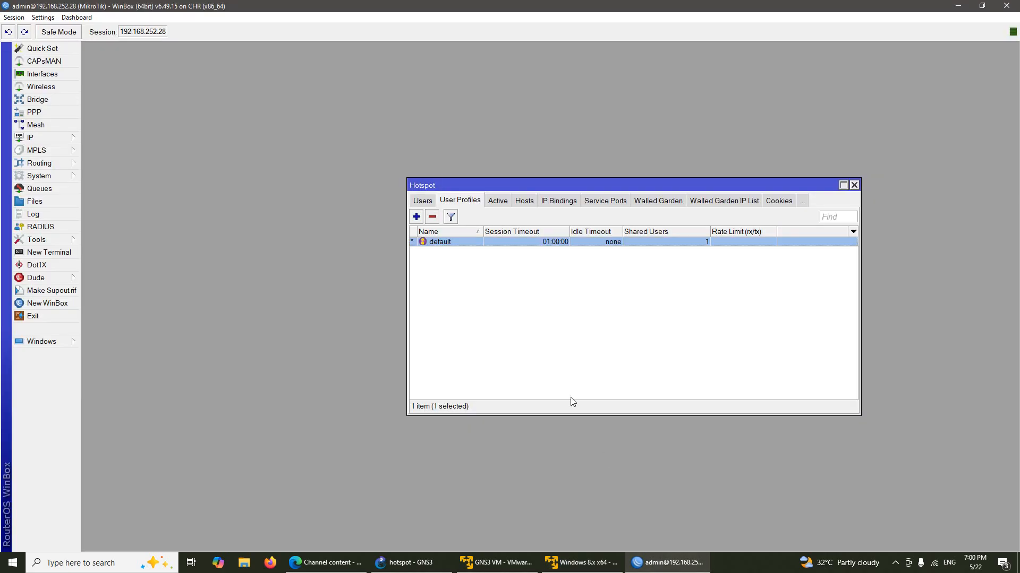
Step: Select user1 in the Hotspot Users list and remove it, leaving user2
click(429, 201)
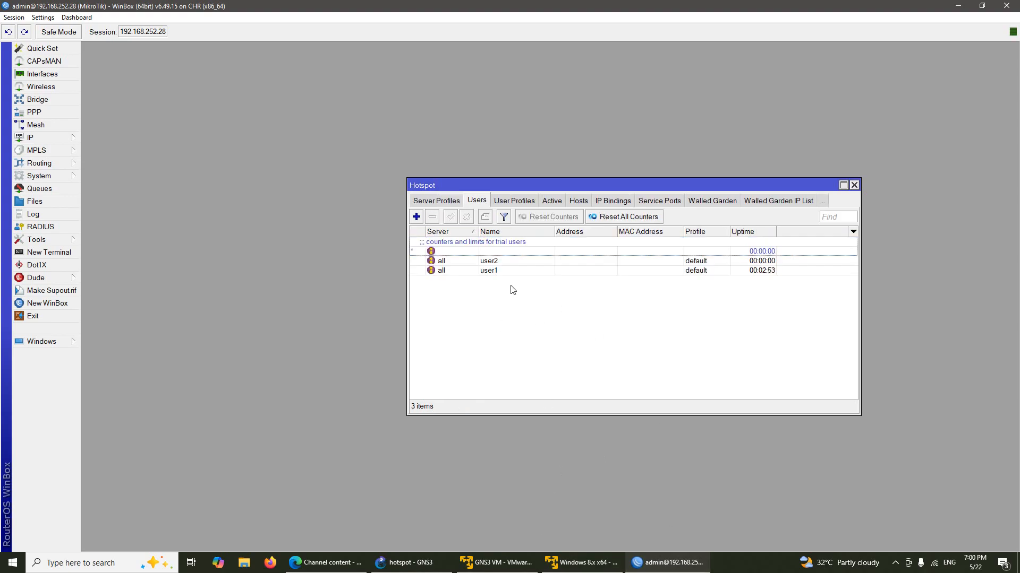
click(509, 271)
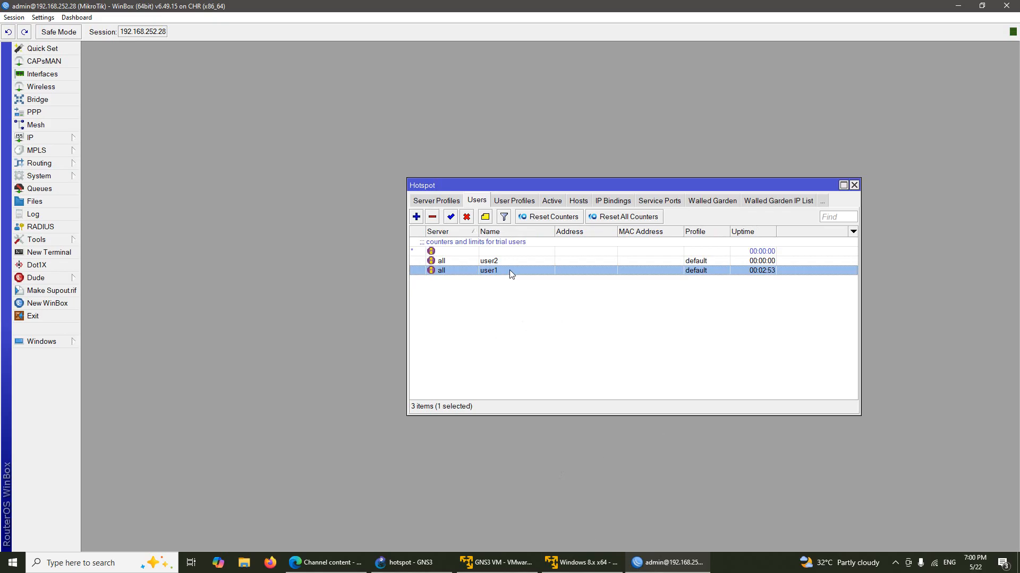
mouse_move(582, 564)
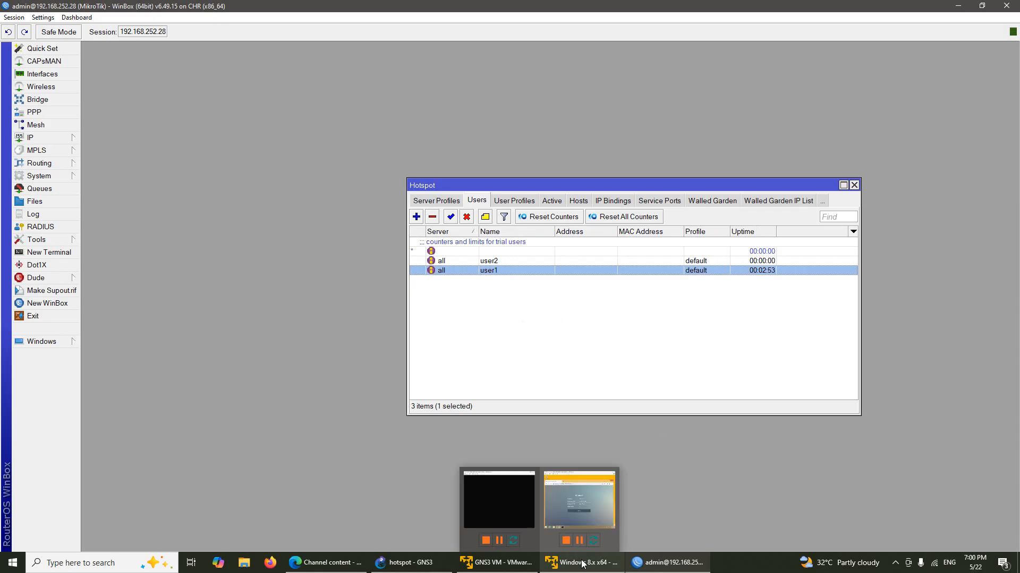
click(579, 530)
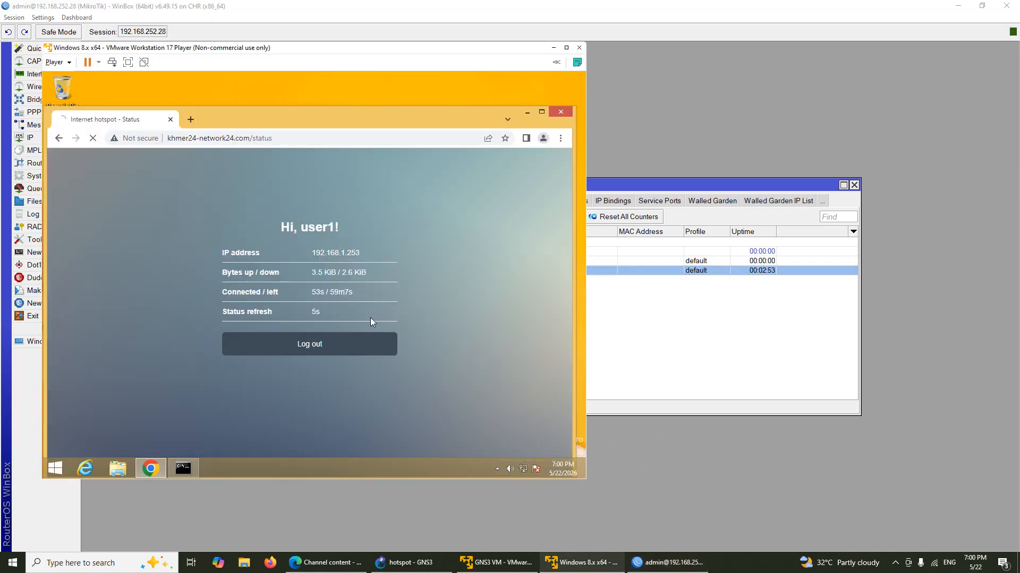
click(627, 323)
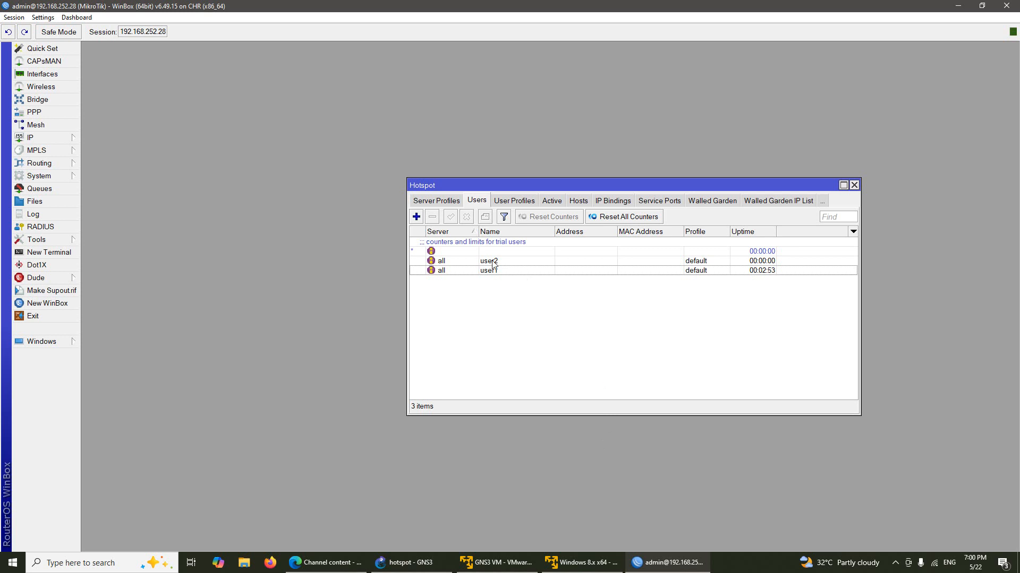
click(510, 270)
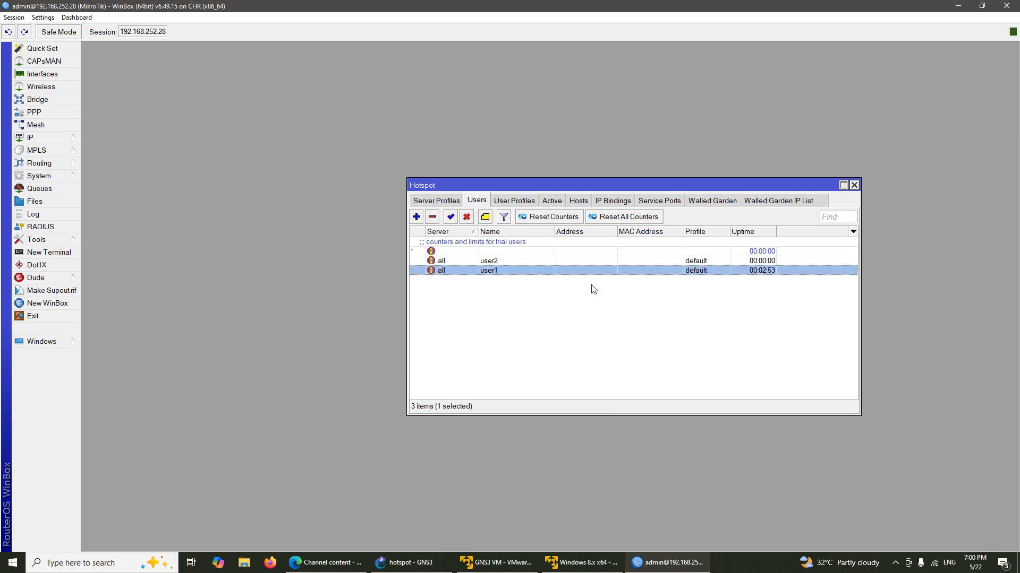
click(433, 217)
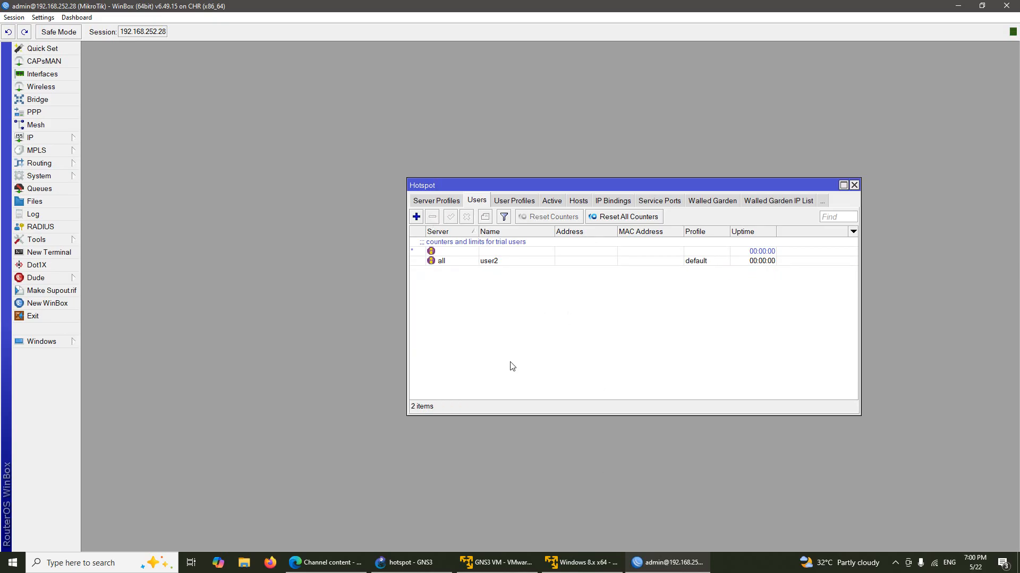
Step: Log user1 out of the hotspot and go back to the login form
click(584, 563)
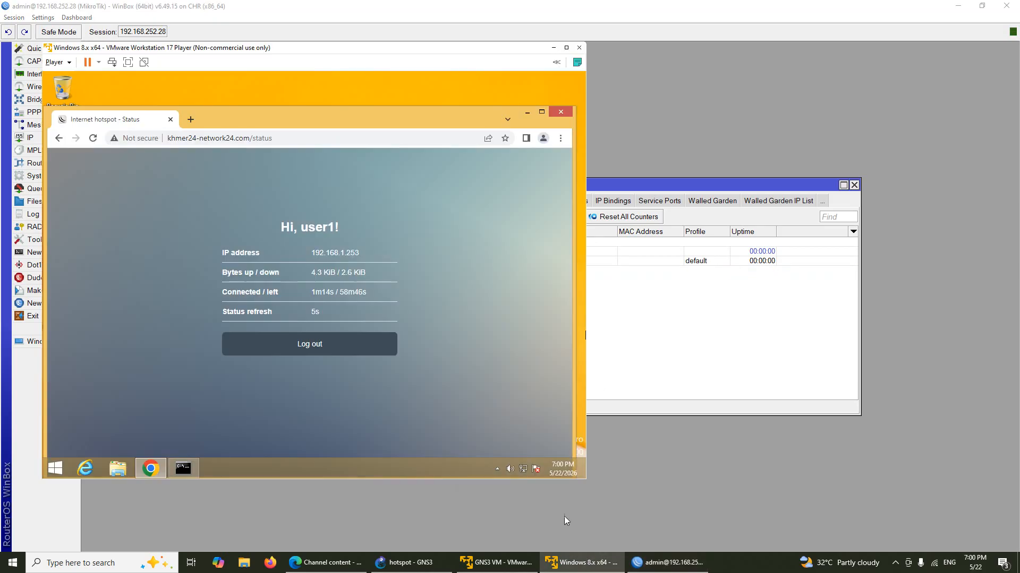
click(305, 345)
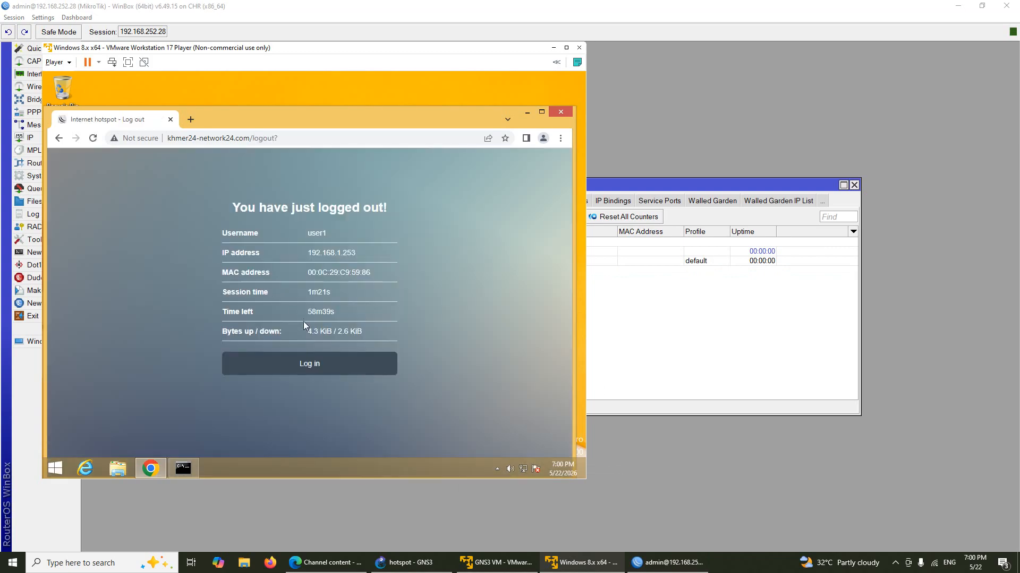
click(303, 364)
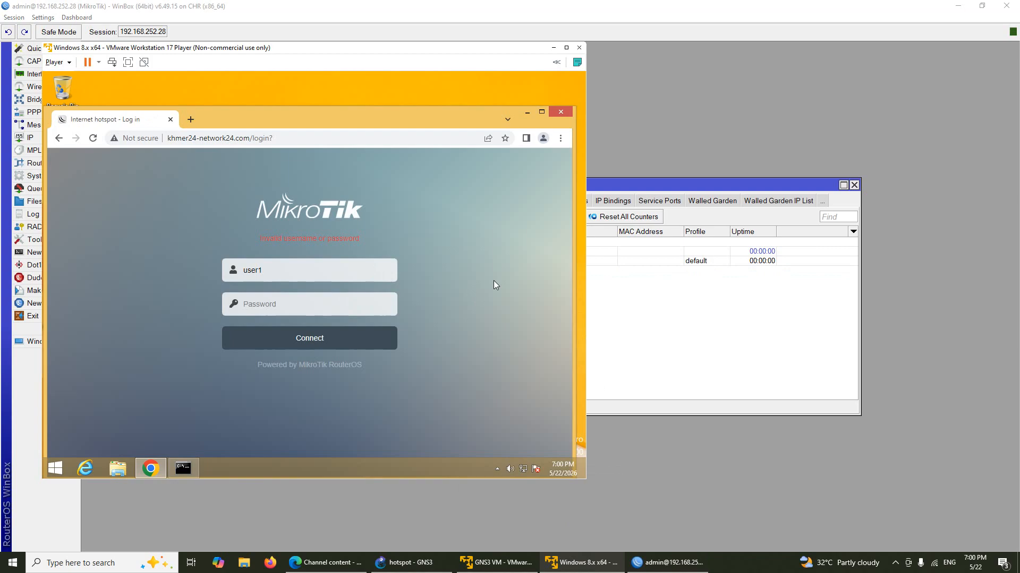
click(624, 297)
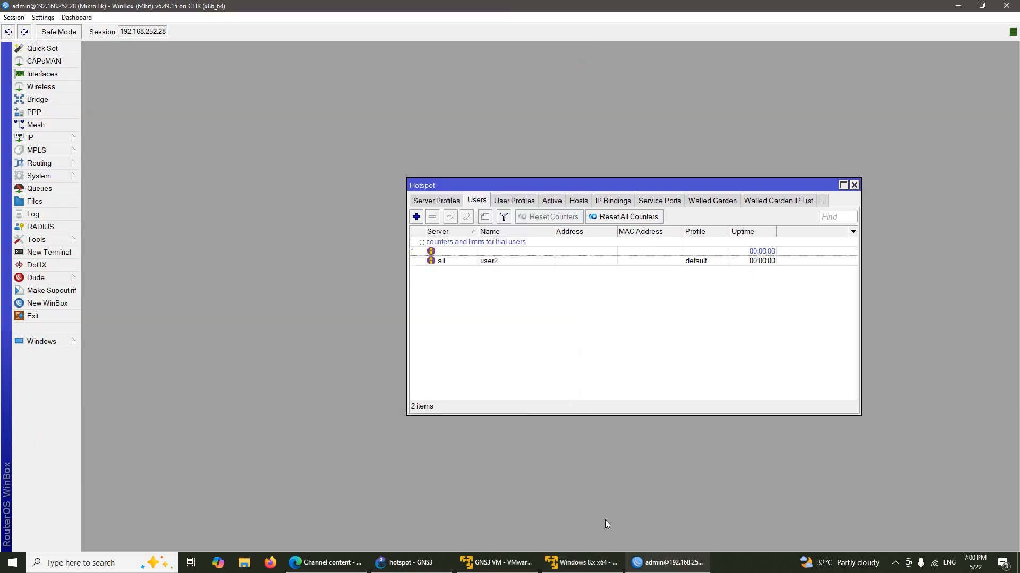
Step: Retry the hotspot login as user1 with its password to confirm it is rejected
click(581, 562)
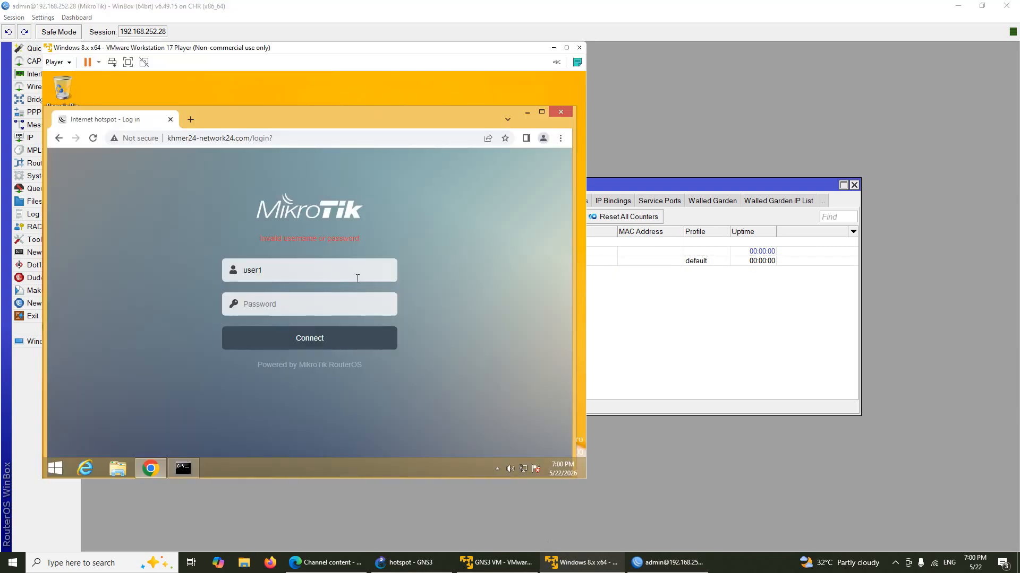
click(346, 303)
text(123)
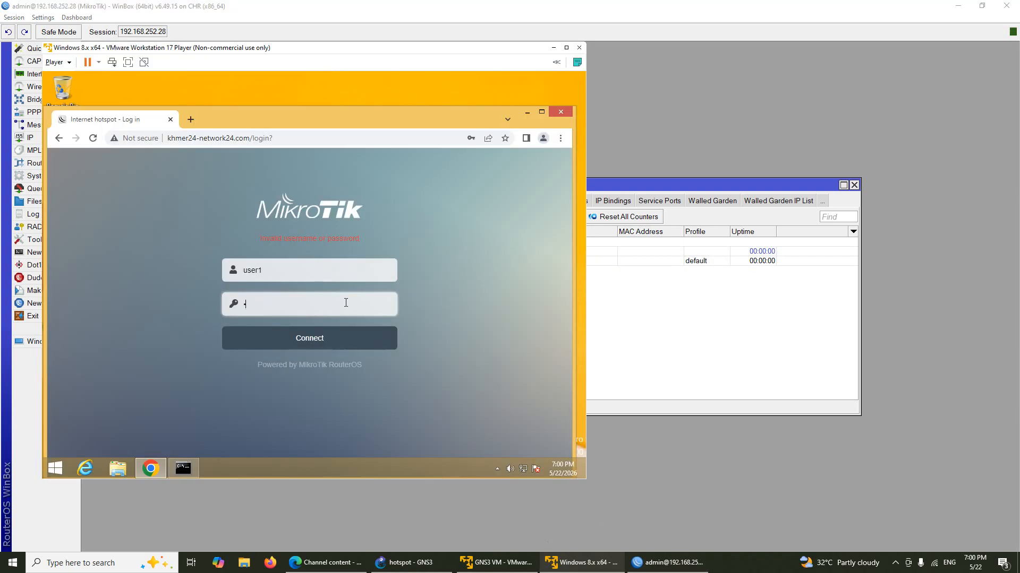
click(336, 339)
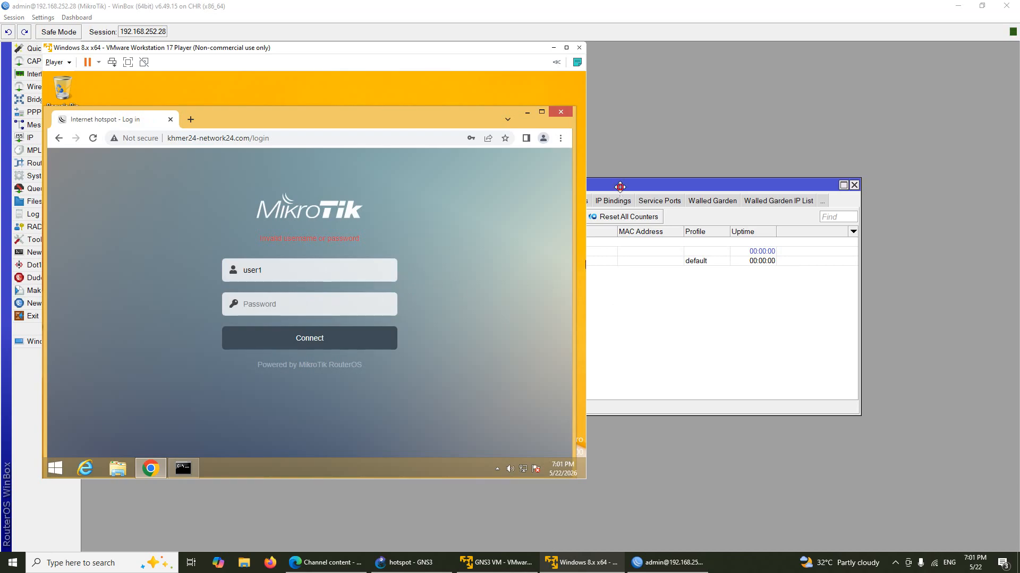
drag(620, 185, 660, 174)
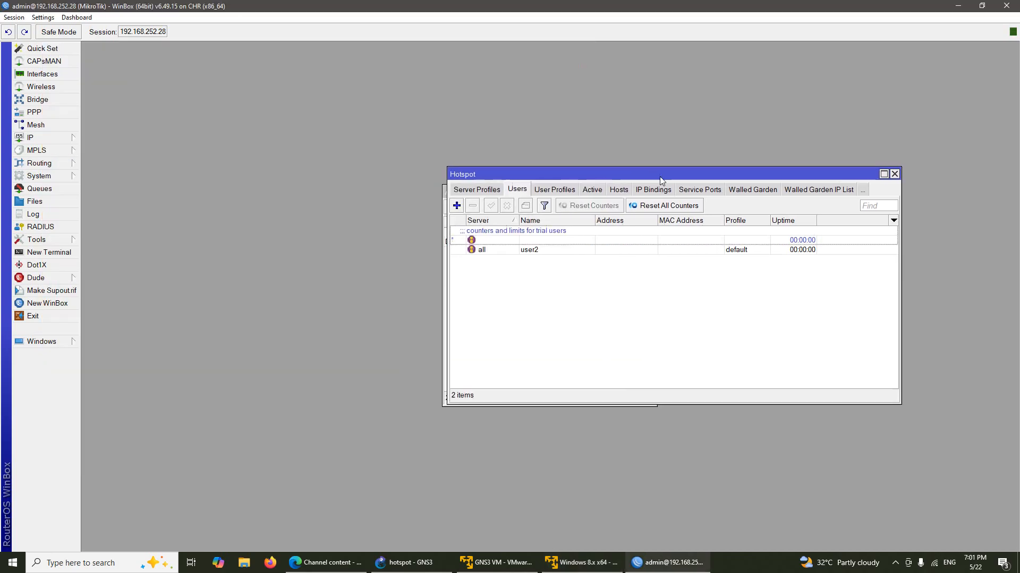
Step: Change the username from user1 to user2, enter its password, connect, and dismiss Chrome's save-password offer
click(582, 562)
click(317, 278)
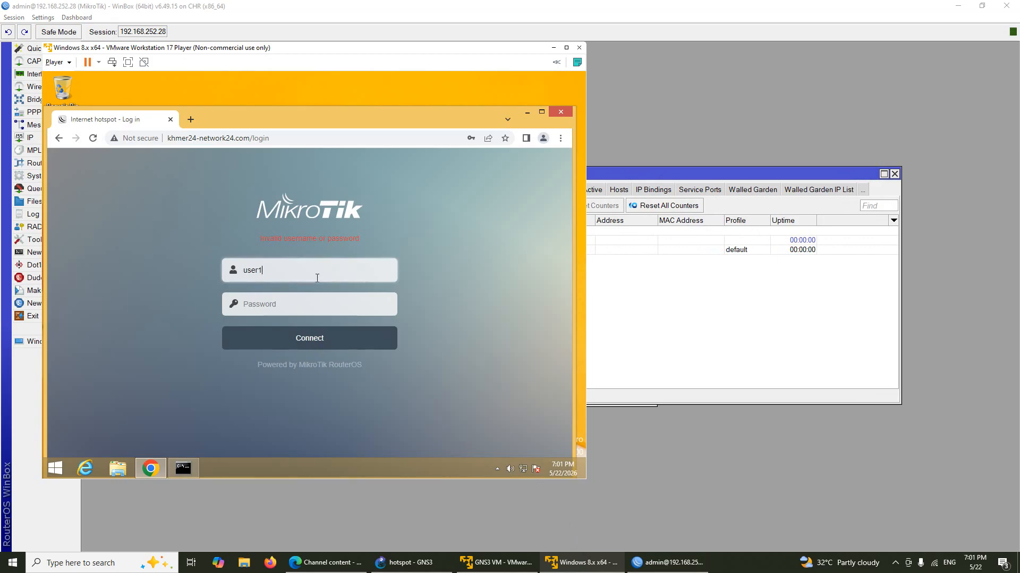
key(BackSpace)
text(2)
click(321, 310)
text(123)
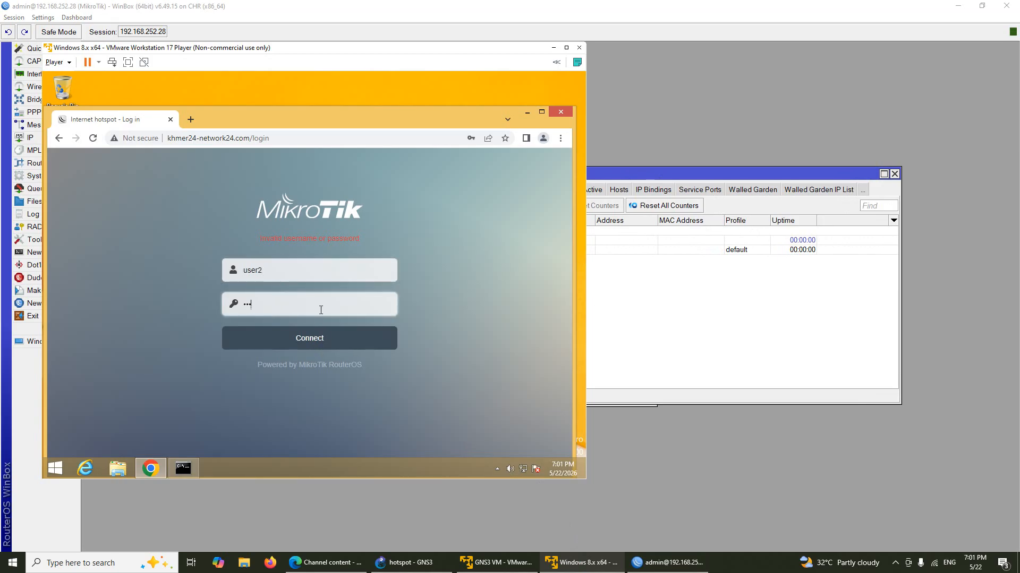
click(325, 340)
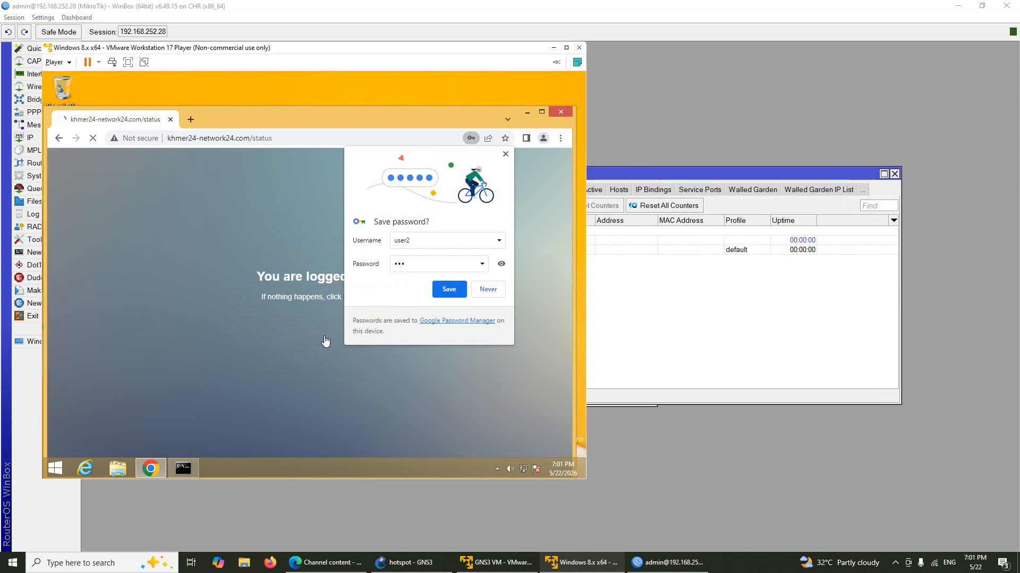
click(505, 154)
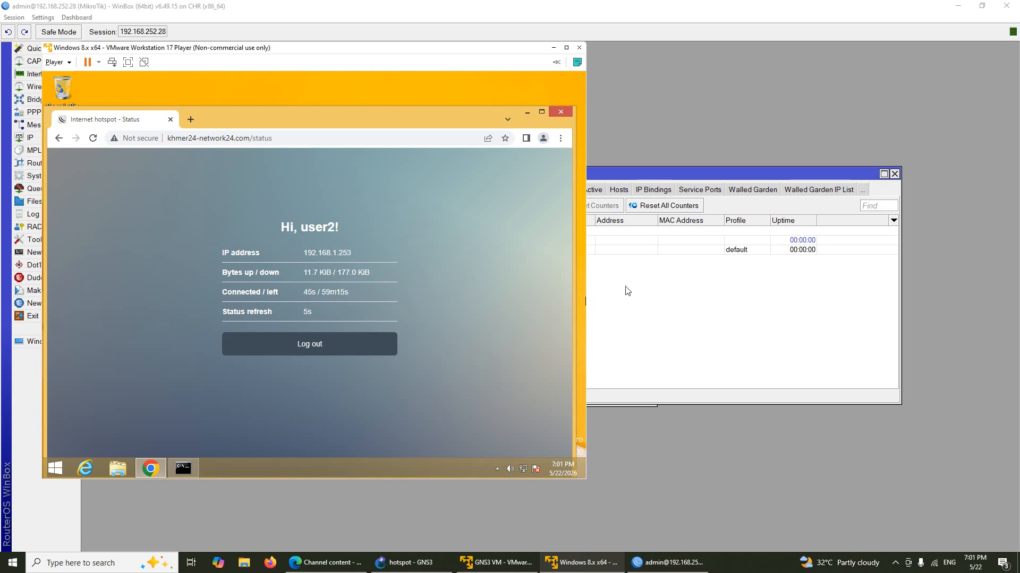
click(639, 288)
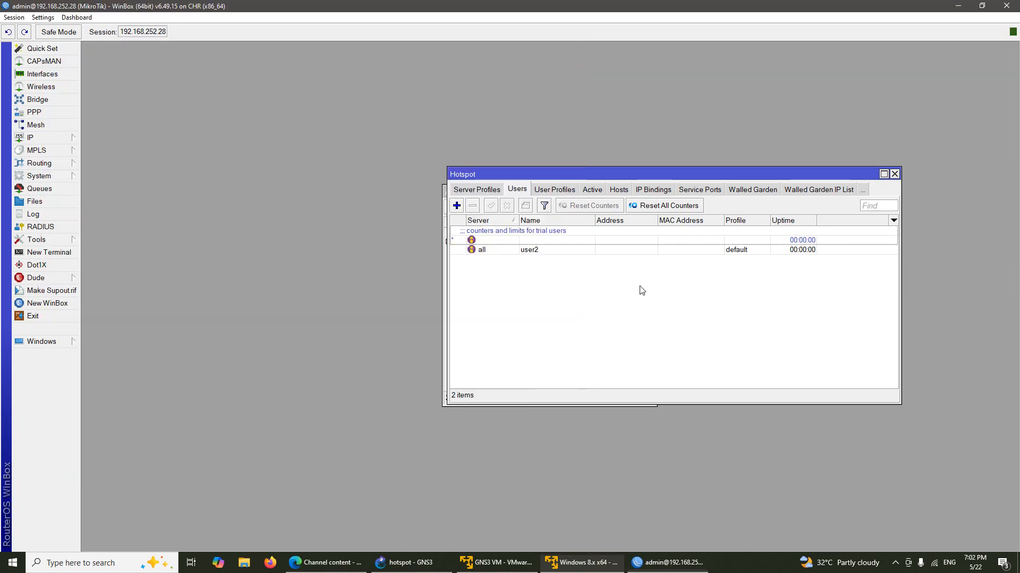
Step: Select the remaining user2 entry in Hotspot Users, then return to its status page in the VM
click(541, 252)
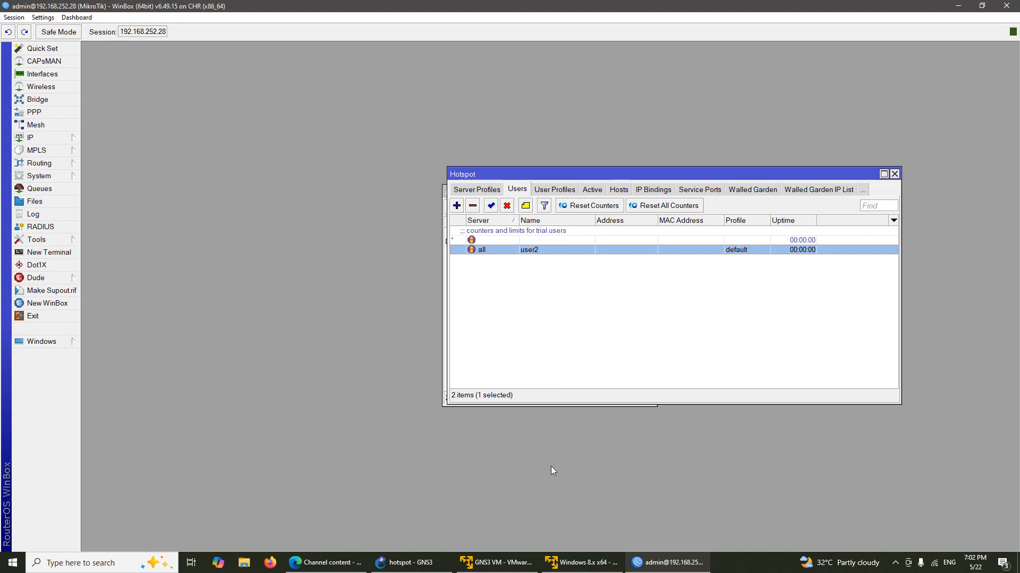
click(582, 562)
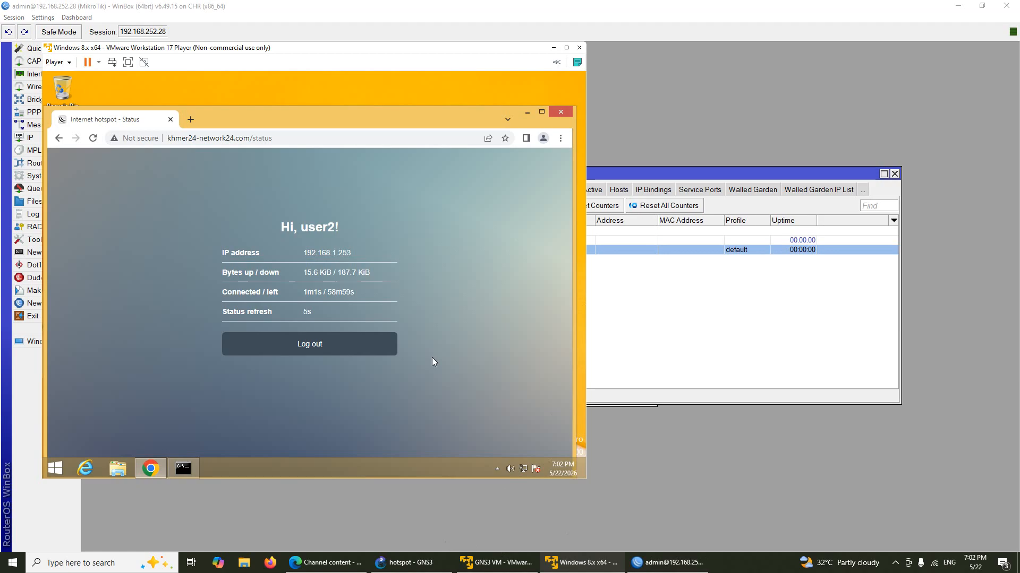